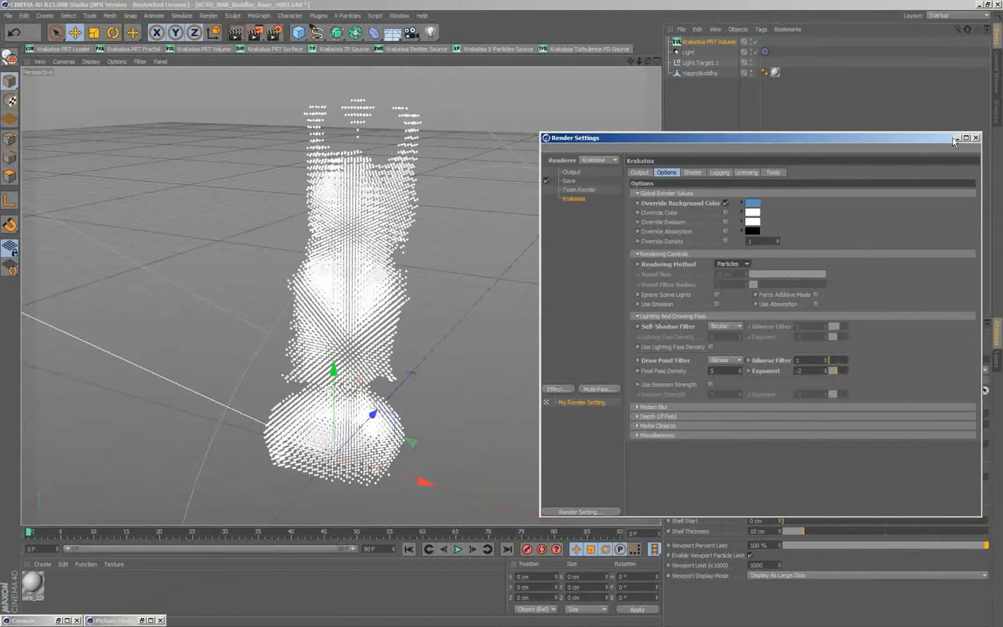
Minimize the Render Settings window to get back to the PRT Volume's attributes.
{"action": "left_click", "coordinate": [957, 138]}
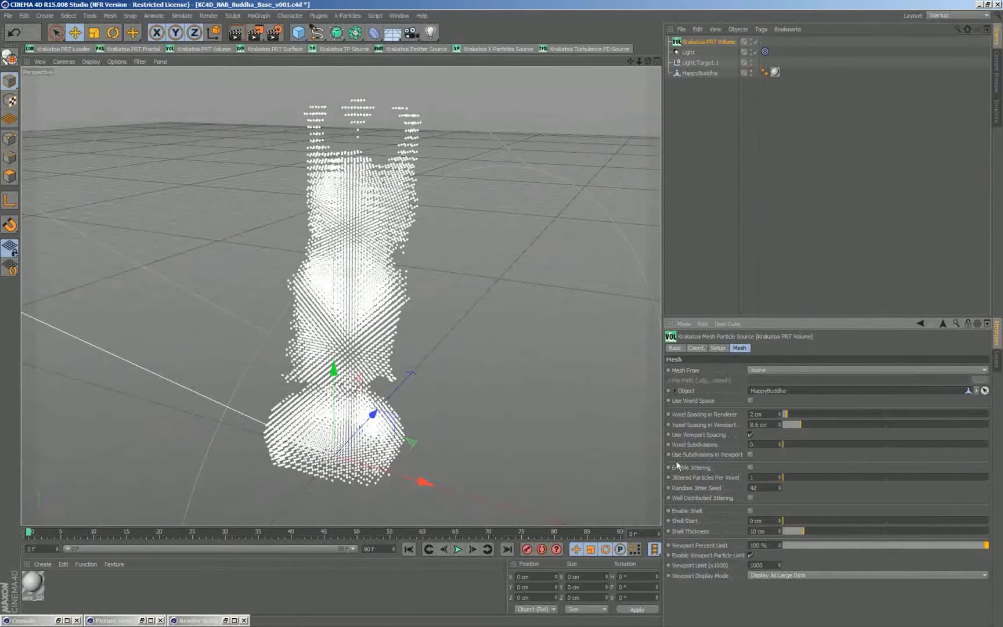
Duplicate the Buddha volume about 201.74 cm left, override its particle colour to red, and restore Render Settings.
{"action": "left_click", "coordinate": [719, 348]}
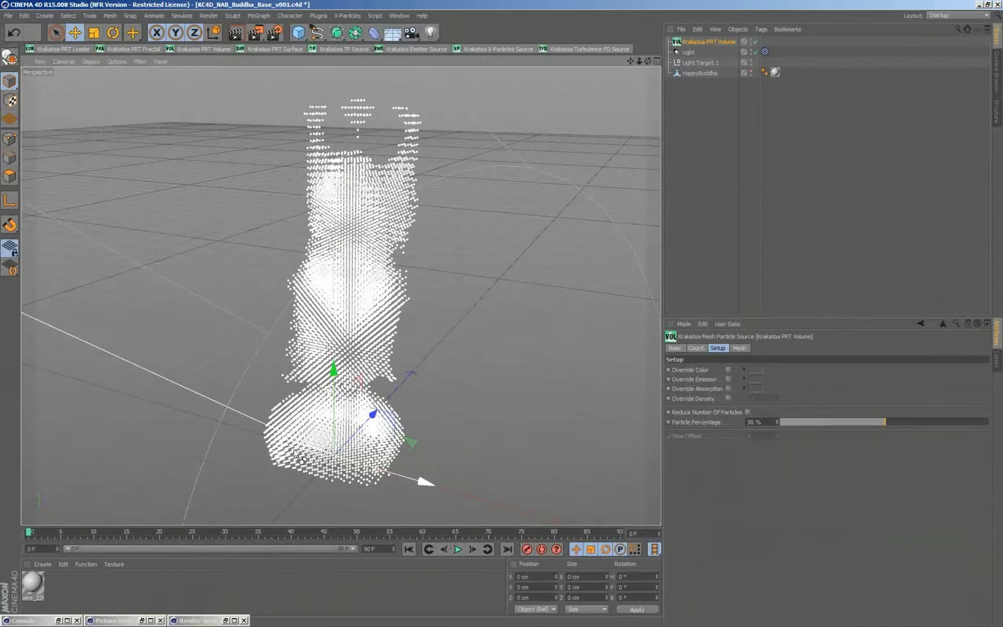
{"action": "left_click_drag", "start_coordinate": [412, 478], "coordinate": [304, 447], "text": "ctrl"}
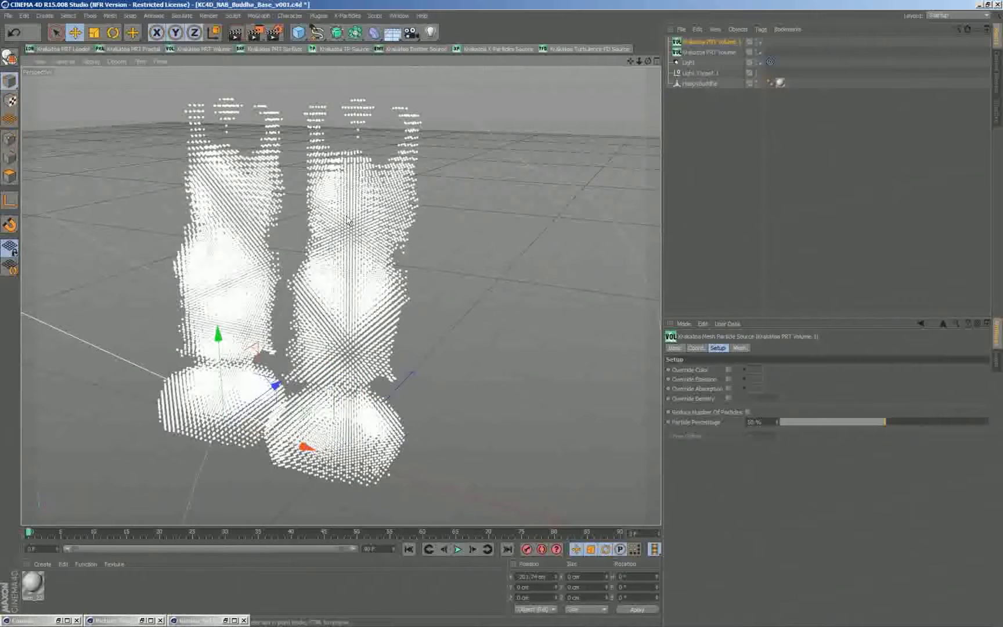
{"action": "left_click", "coordinate": [728, 370]}
{"action": "left_click", "coordinate": [754, 369]}
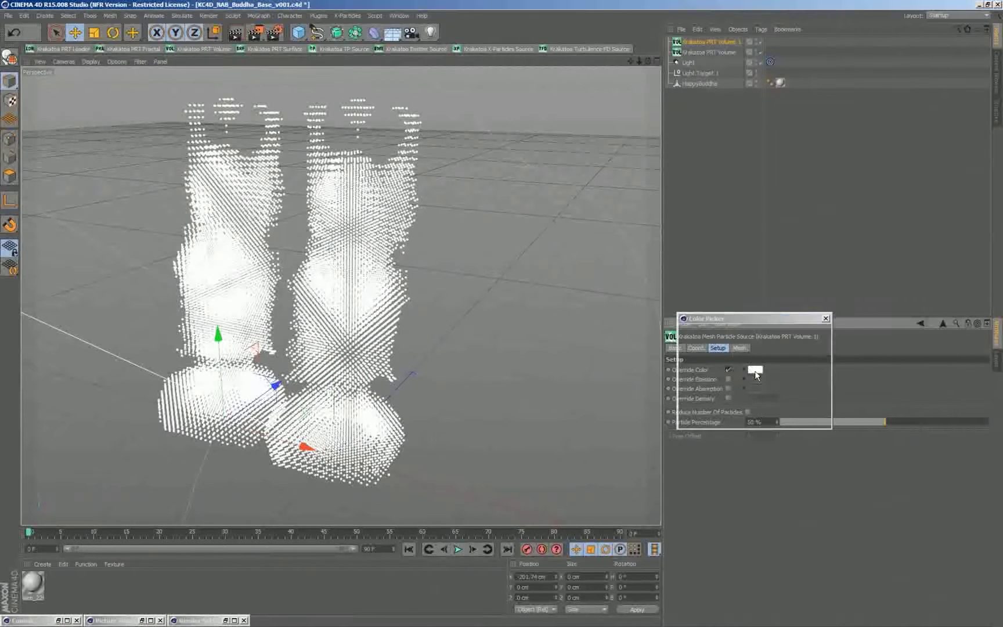
{"action": "left_click", "coordinate": [738, 420]}
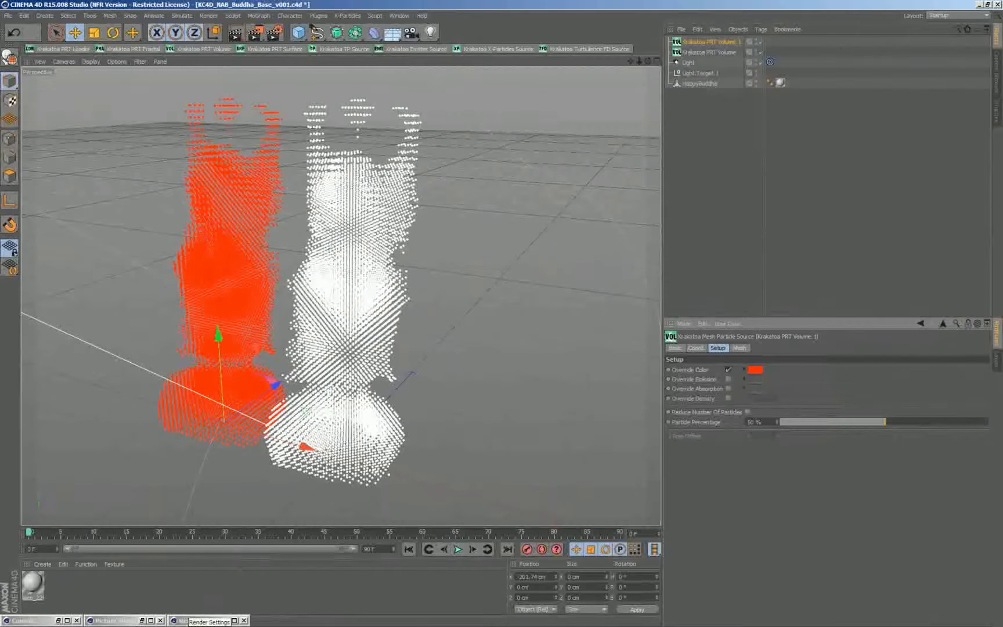
{"action": "left_click", "coordinate": [197, 621]}
{"action": "left_click", "coordinate": [192, 553]}
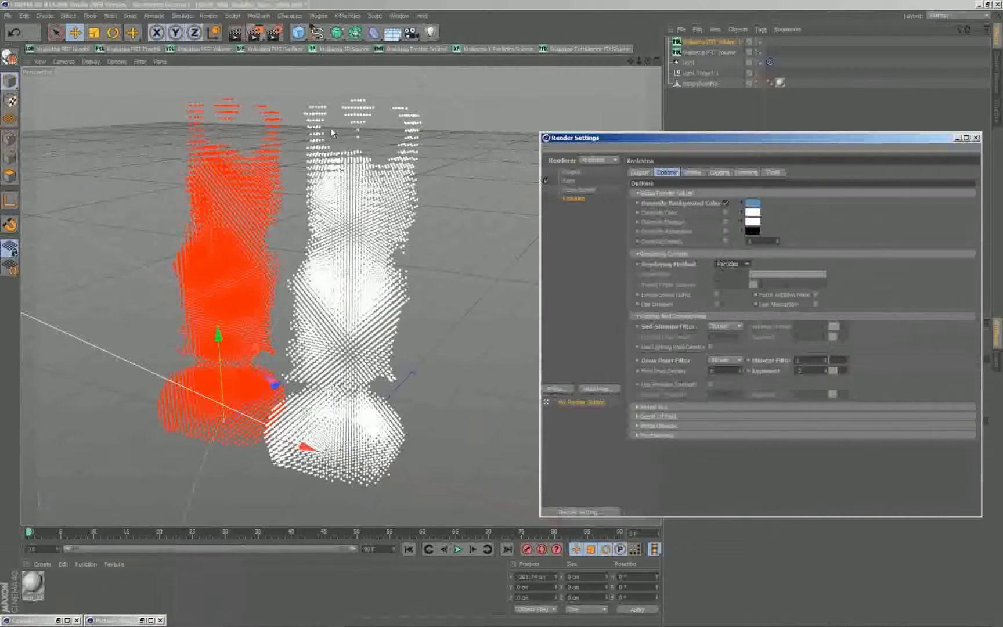
Render the red and white particle Buddhas to the Picture Viewer.
{"action": "left_click", "coordinate": [255, 33]}
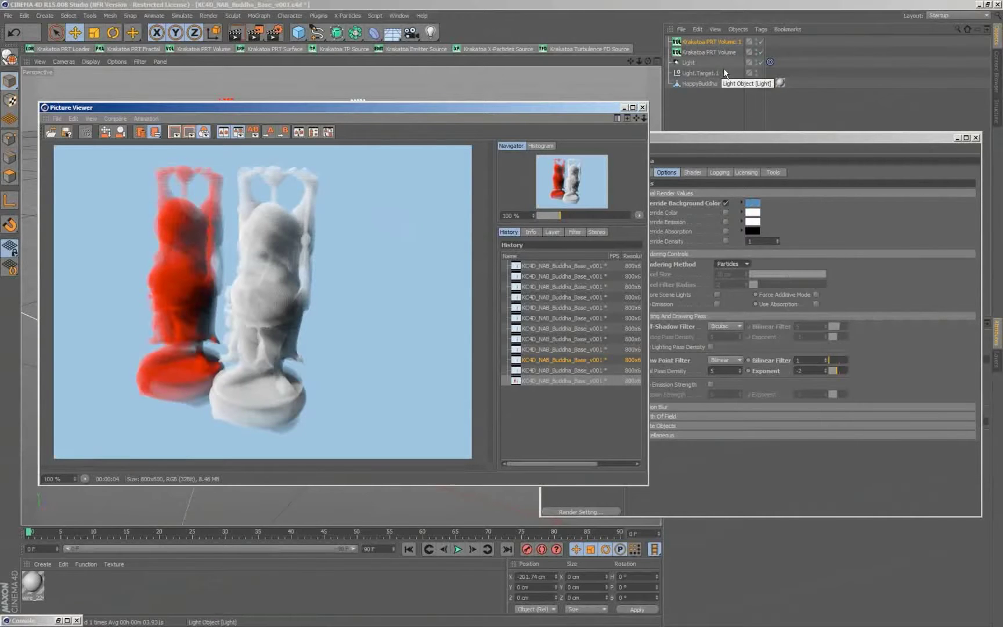
Render both Buddhas with a yellow global Override Color in Krakatoa options, then untick the override.
{"action": "left_click", "coordinate": [804, 214]}
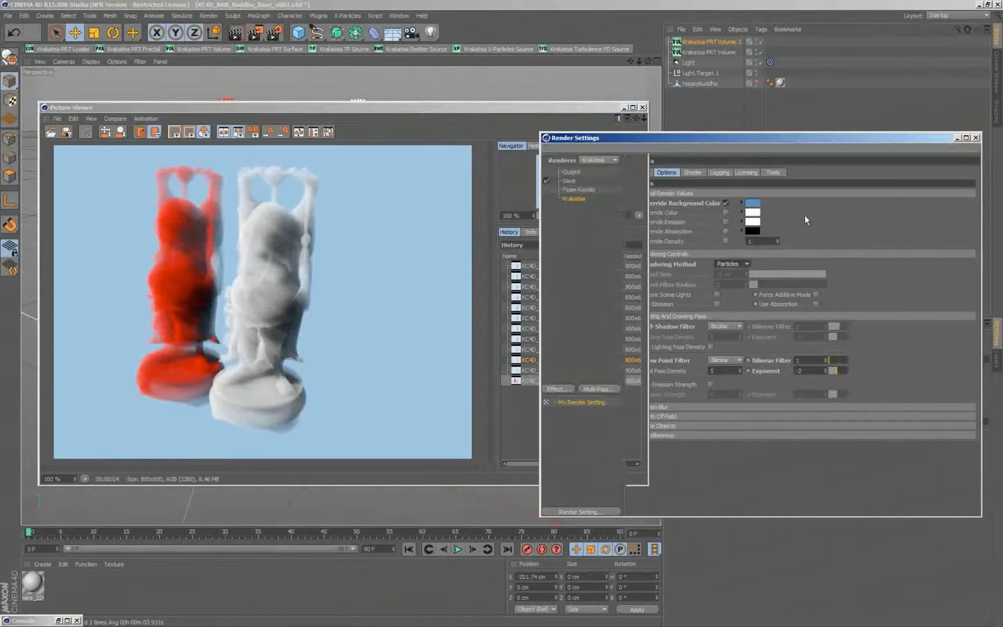
{"action": "left_click", "coordinate": [726, 212]}
{"action": "left_click", "coordinate": [754, 217]}
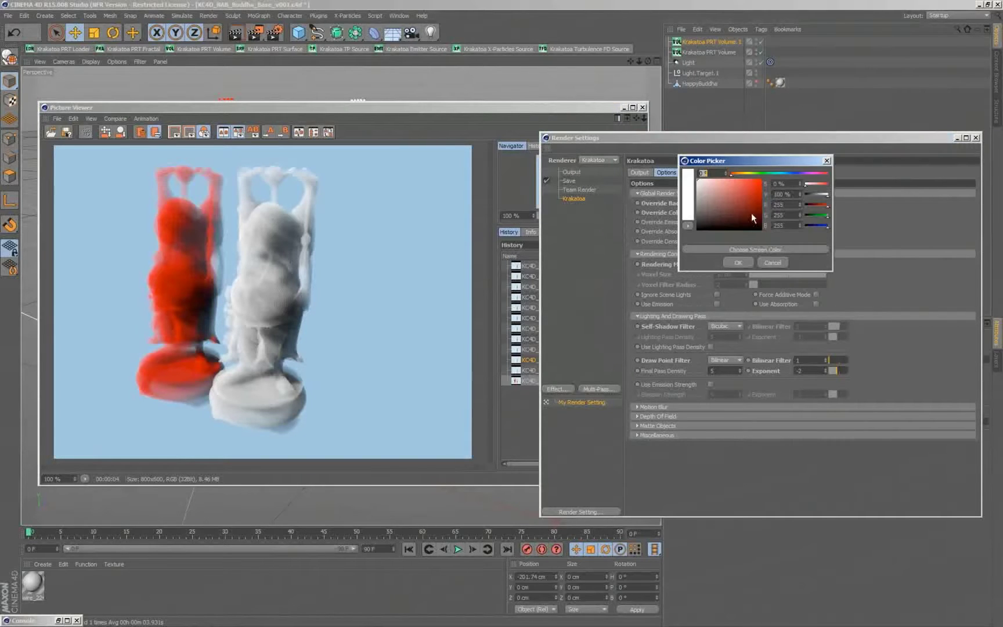
{"action": "left_click", "coordinate": [745, 173]}
{"action": "left_click", "coordinate": [749, 187]}
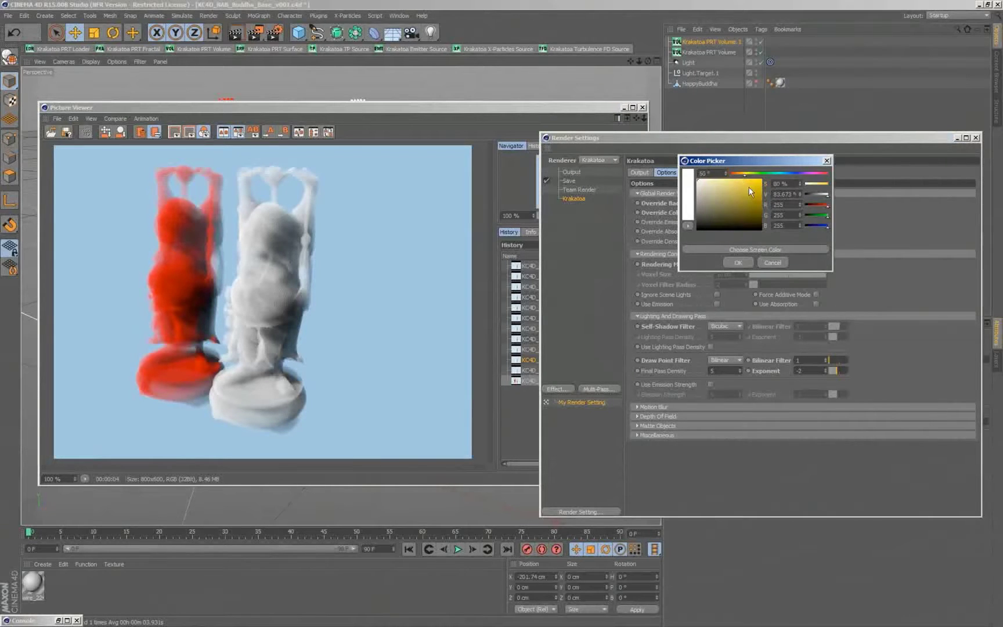
{"action": "left_click", "coordinate": [738, 261]}
{"action": "left_click", "coordinate": [254, 36]}
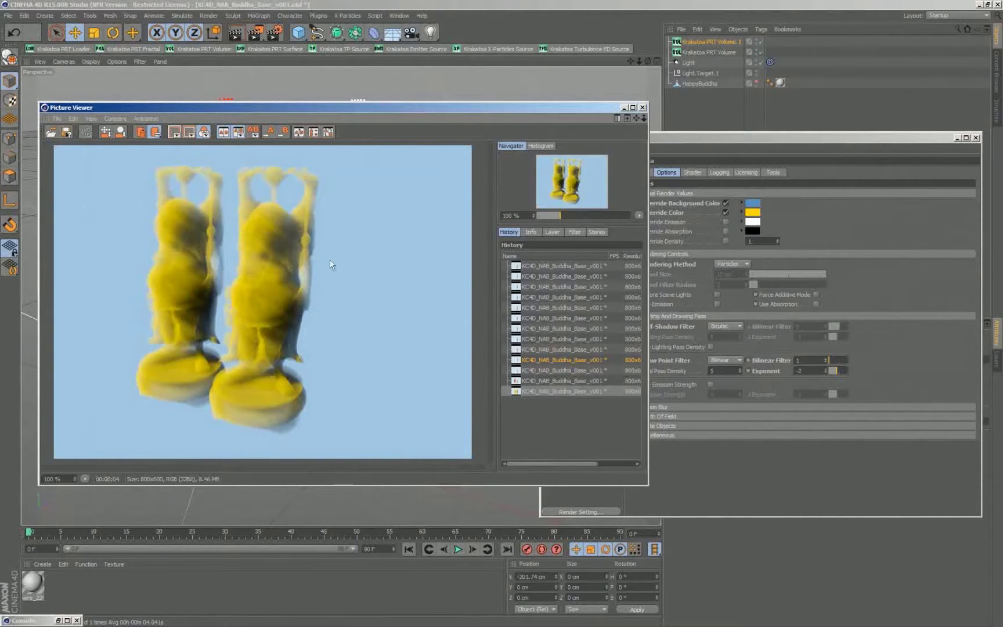
{"action": "left_click", "coordinate": [725, 213]}
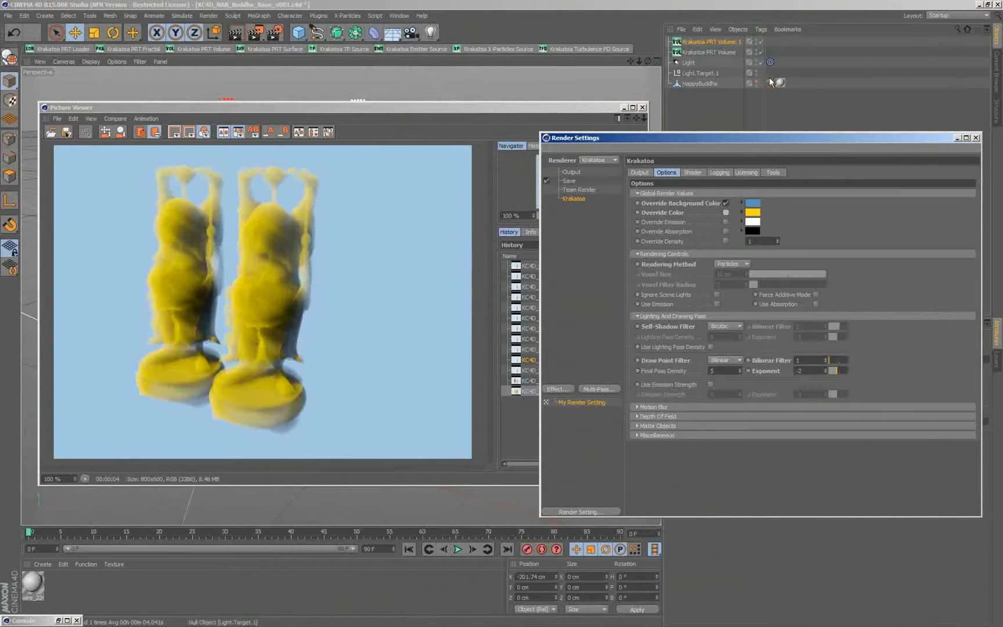
Add a Krakatoa Channel Copy tag to the original Krakatoa PRT Volume.
{"action": "left_click", "coordinate": [710, 53]}
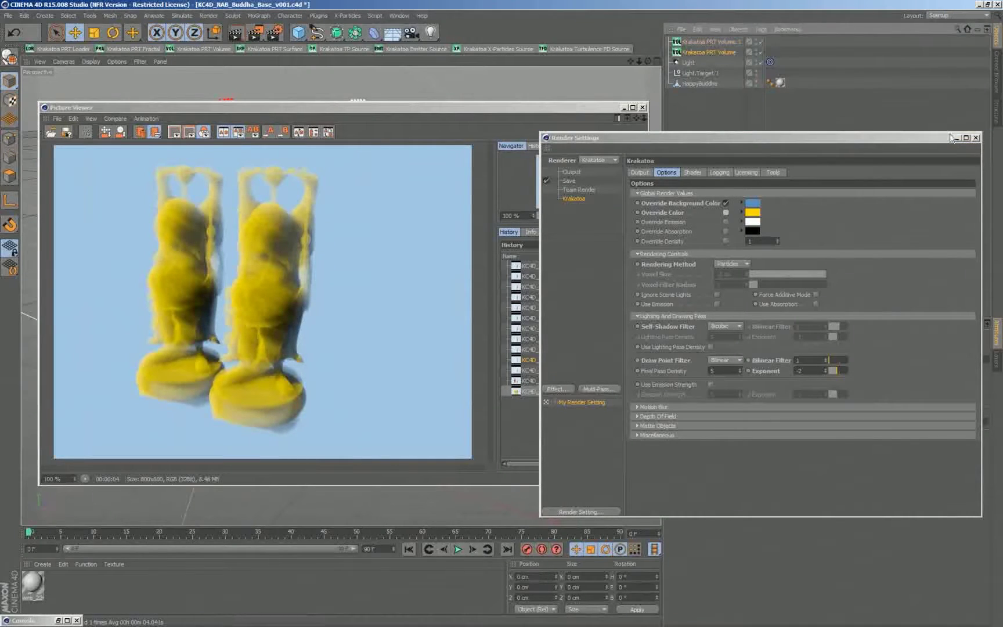
{"action": "right_click", "coordinate": [731, 52]}
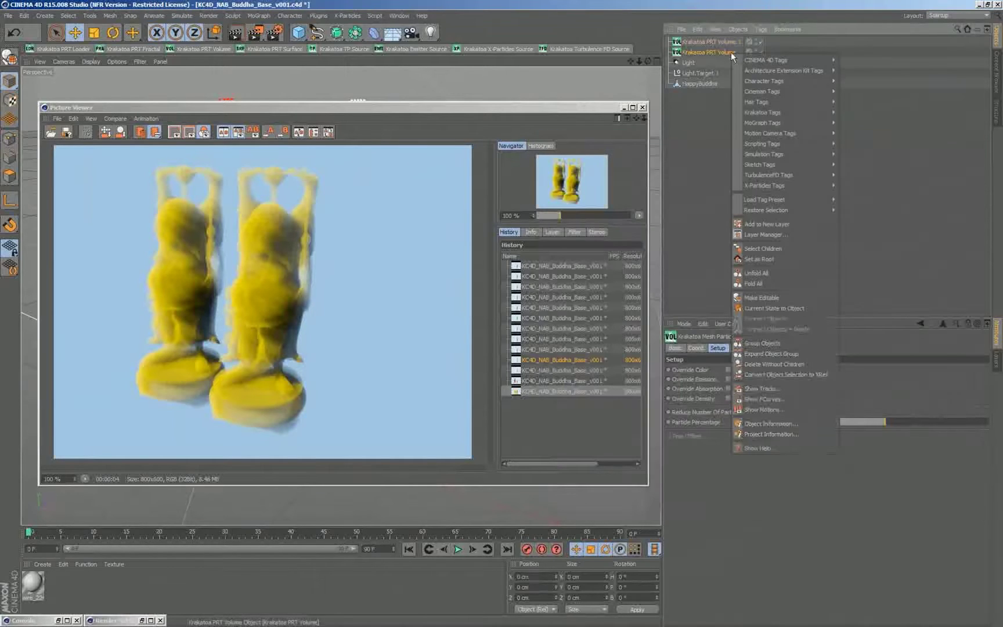
{"action": "mouse_move", "coordinate": [765, 112]}
{"action": "left_click", "coordinate": [859, 110]}
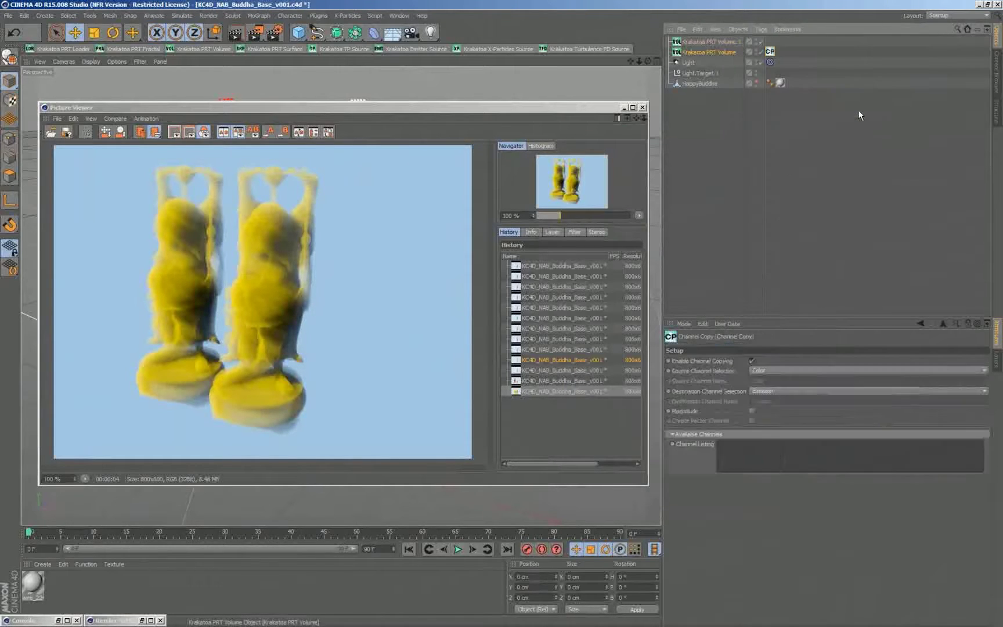
Set the Channel Copy tag's source channel to Normal and destination channel to Color.
{"action": "left_click", "coordinate": [775, 370]}
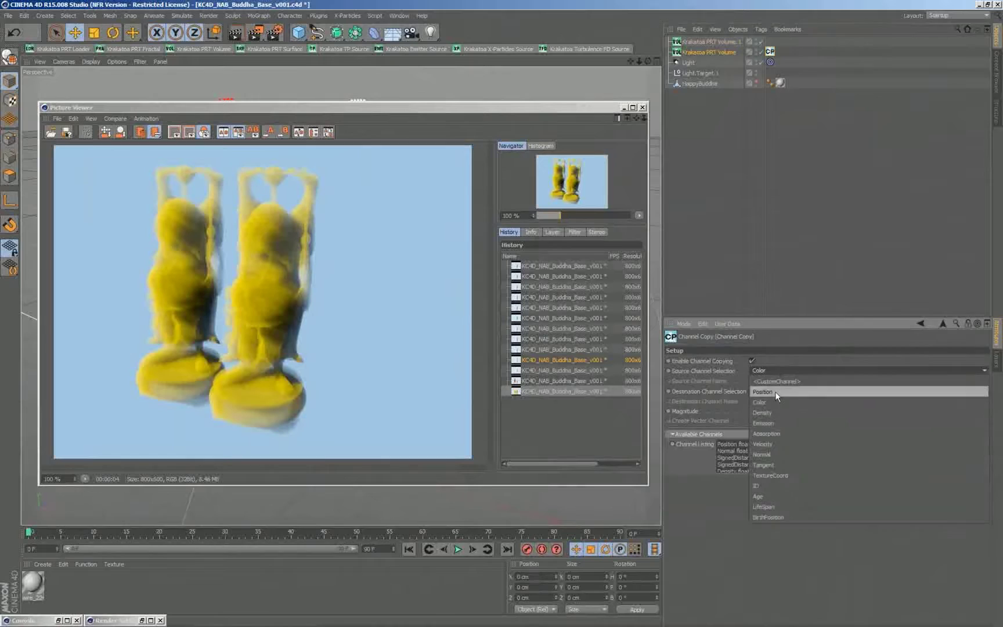
{"action": "left_click", "coordinate": [696, 552]}
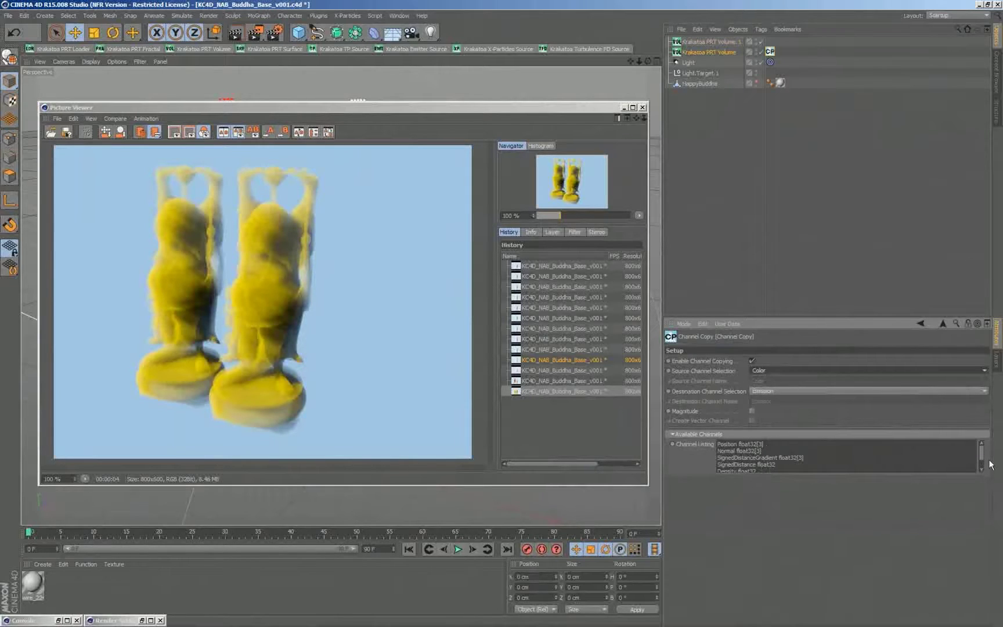
{"action": "left_click_drag", "start_coordinate": [982, 448], "coordinate": [984, 452]}
{"action": "left_click", "coordinate": [771, 391]}
{"action": "left_click", "coordinate": [770, 390]}
{"action": "left_click", "coordinate": [768, 371]}
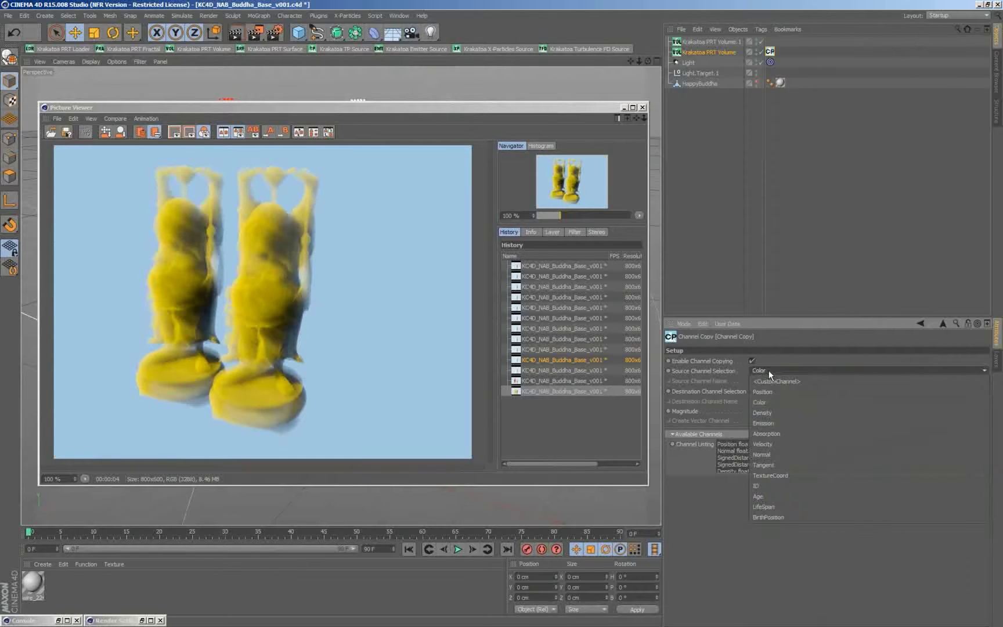
{"action": "left_click", "coordinate": [778, 453]}
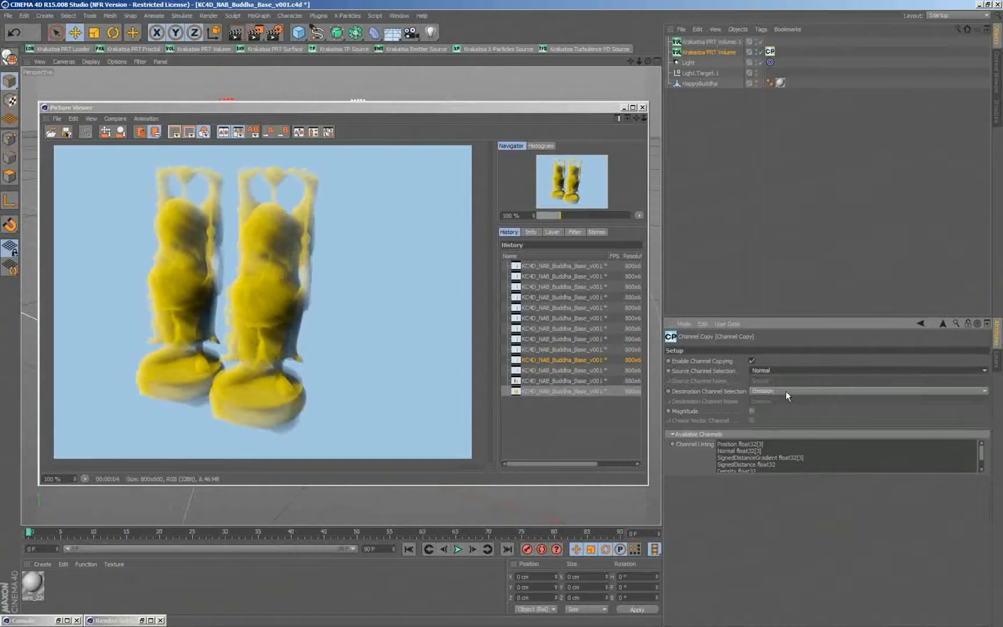
{"action": "left_click", "coordinate": [785, 391]}
{"action": "left_click", "coordinate": [779, 420]}
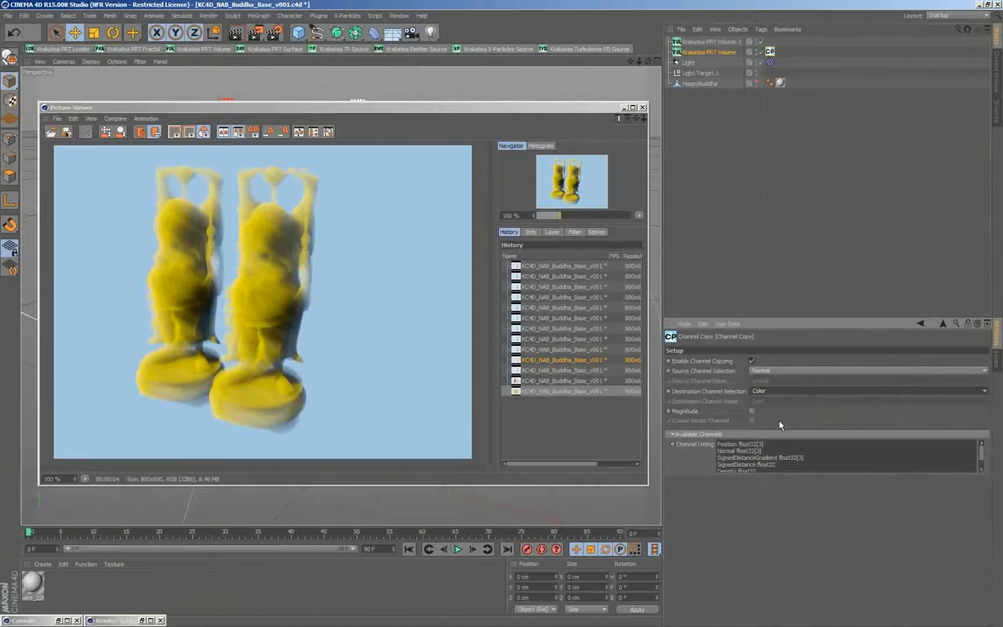
{"action": "left_click", "coordinate": [637, 271]}
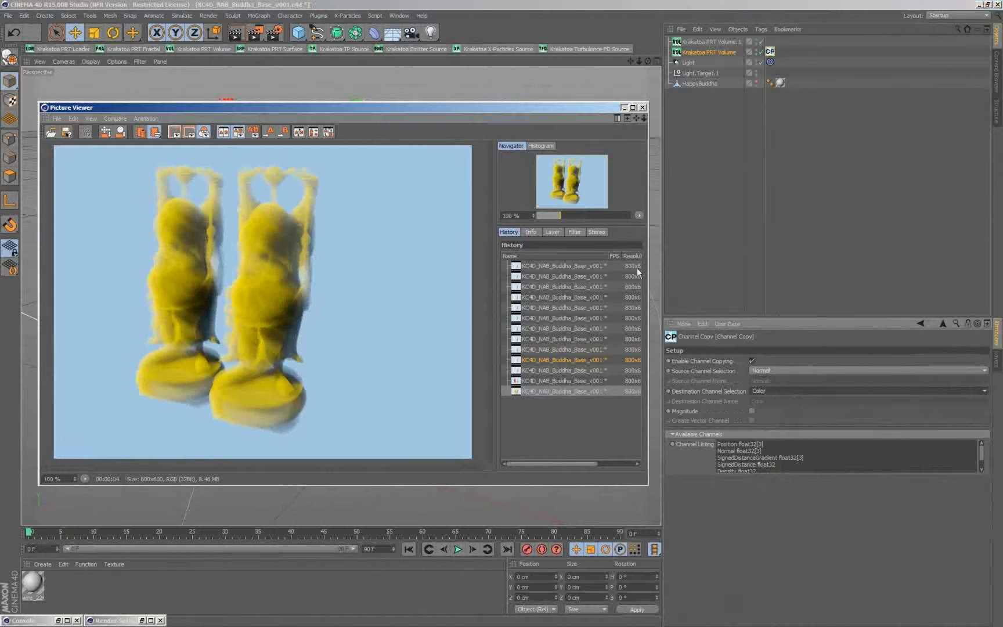
Re-render the Buddhas with Normal copied into Color, then minimize the Render Settings window.
{"action": "left_click", "coordinate": [624, 107]}
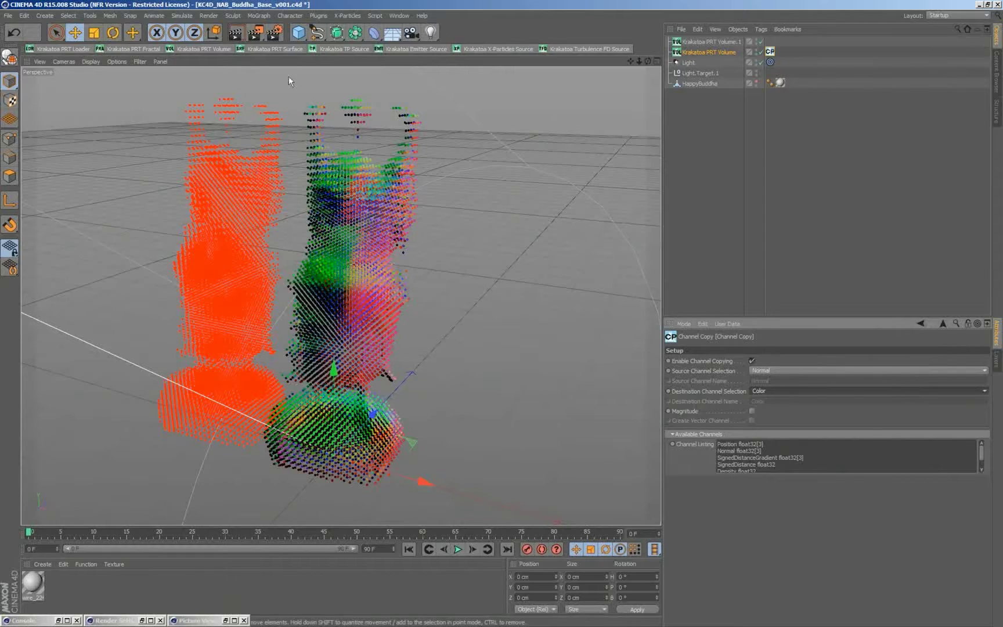
{"action": "key", "text": "shift+r"}
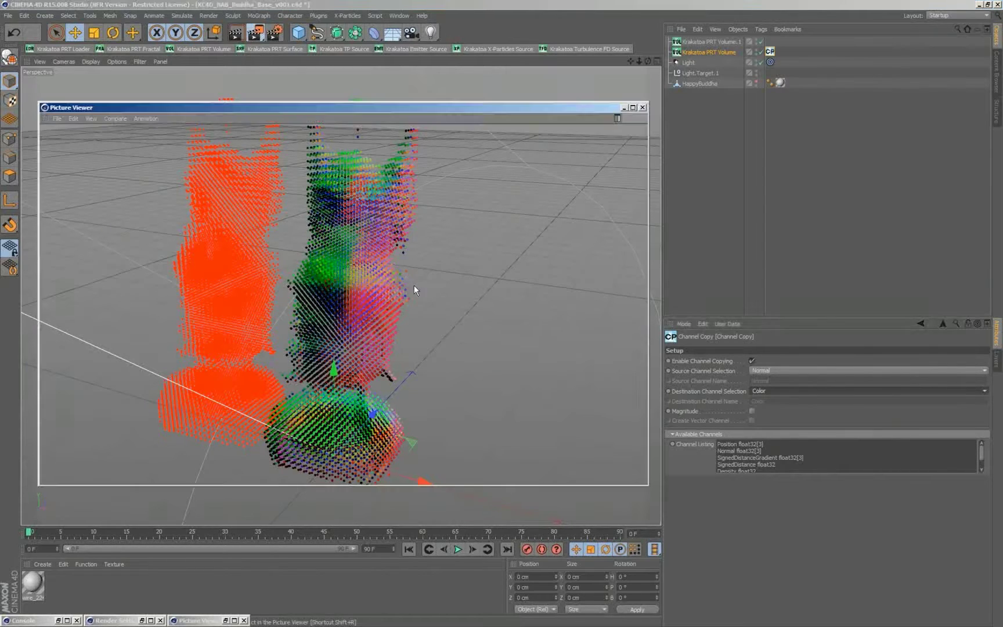
{"action": "left_click", "coordinate": [119, 619]}
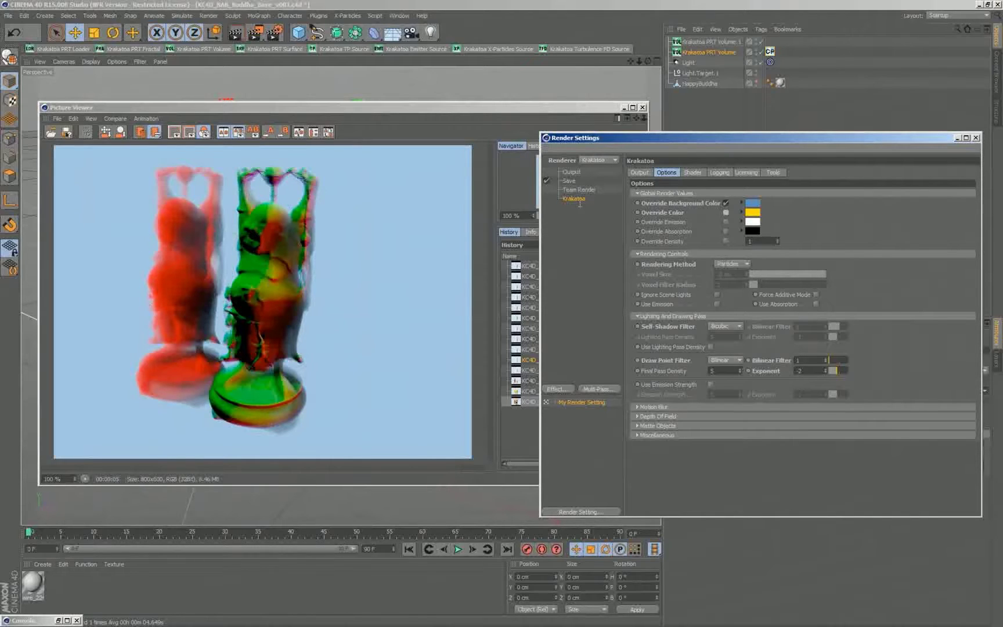
{"action": "left_click", "coordinate": [769, 52]}
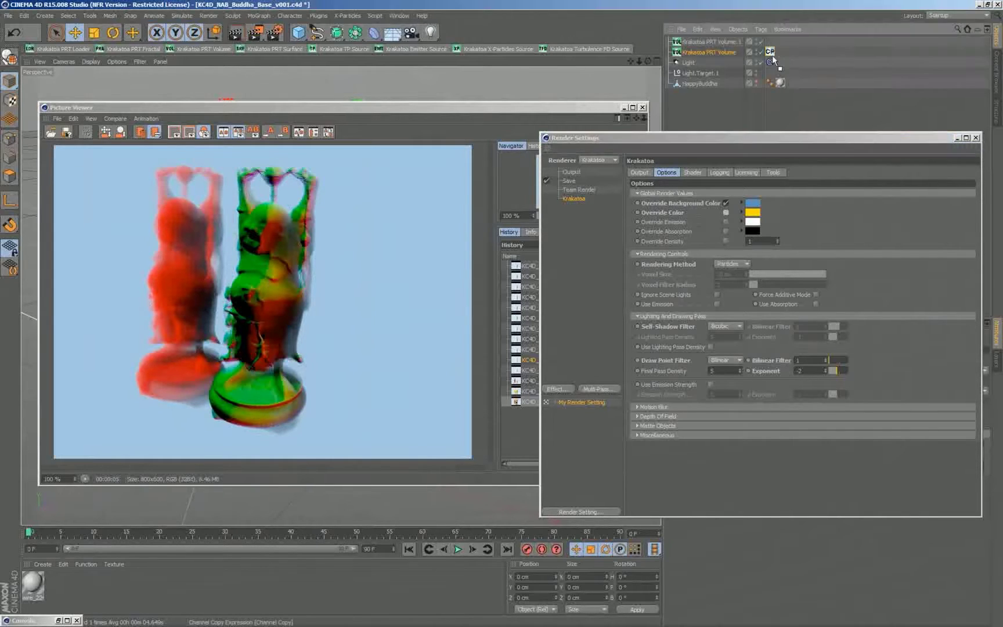
{"action": "left_click", "coordinate": [256, 33]}
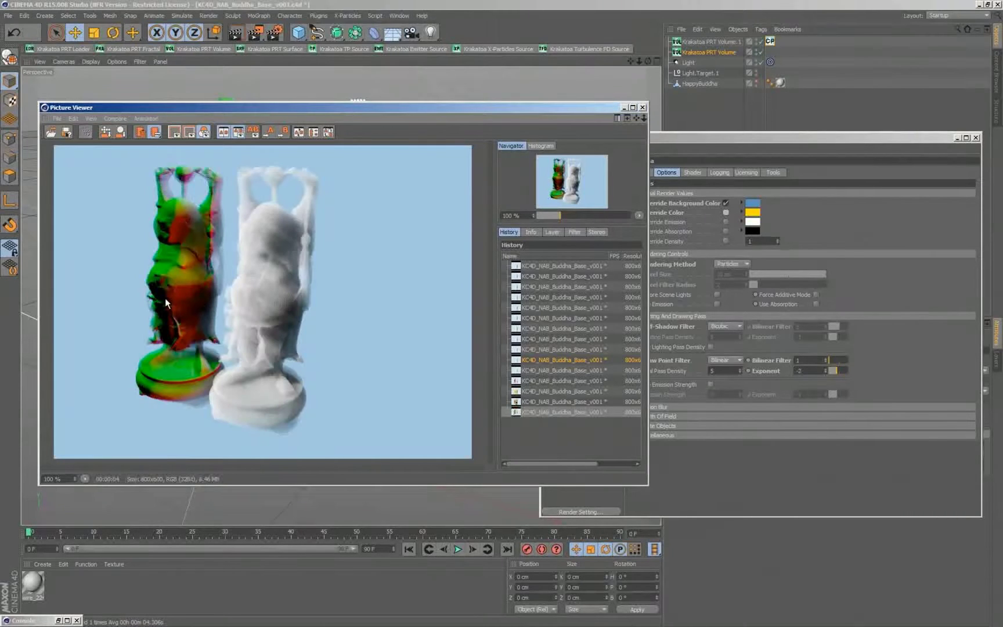
{"action": "left_click", "coordinate": [954, 137]}
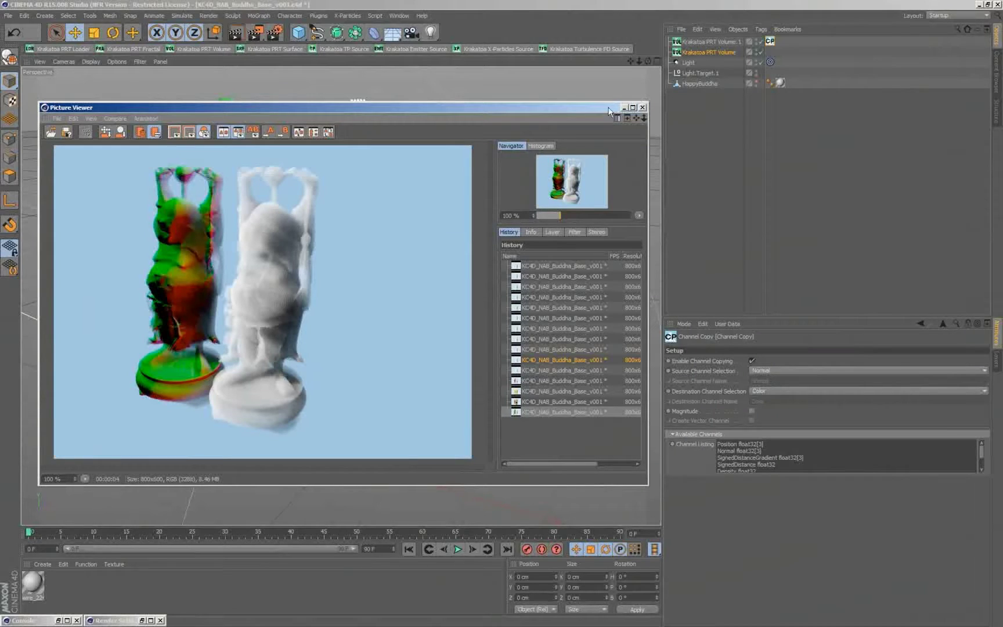
Untick Enable Channel Copying on the Channel Copy tag.
{"action": "left_click_drag", "start_coordinate": [616, 111], "coordinate": [619, 110]}
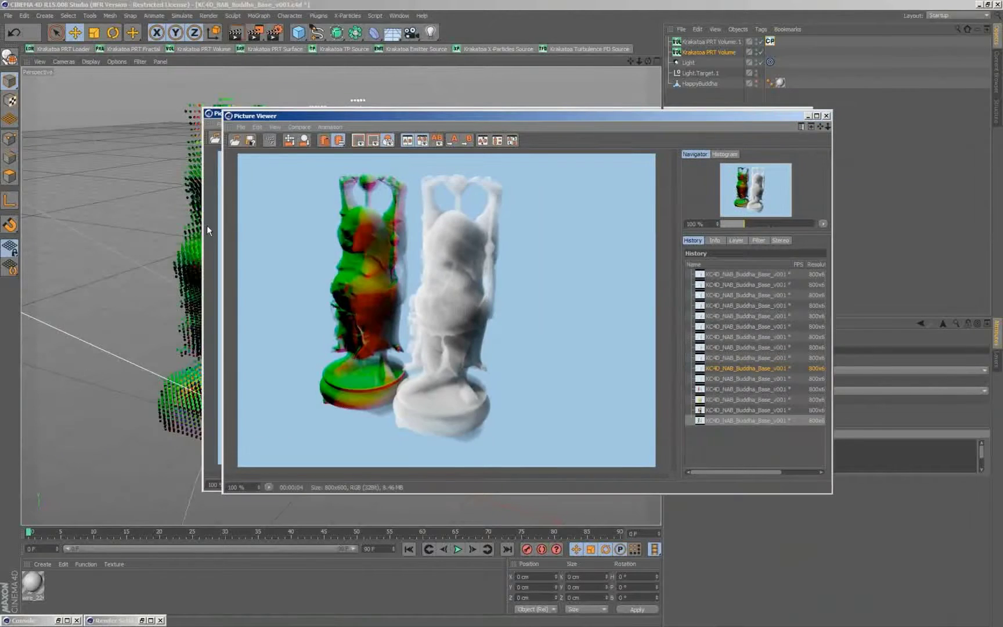
{"action": "left_click_drag", "start_coordinate": [501, 116], "coordinate": [371, 169]}
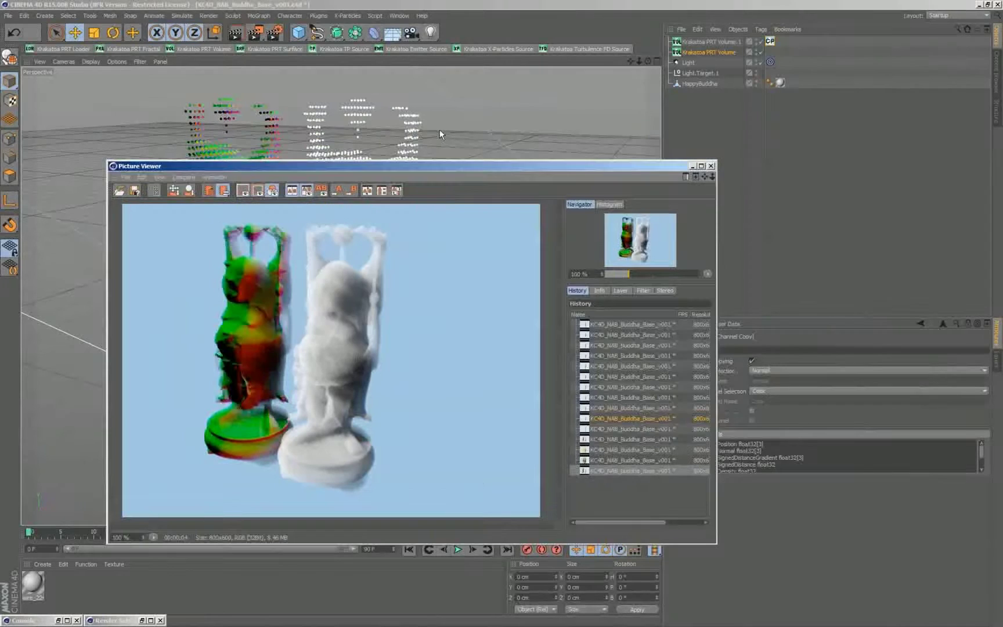
{"action": "left_click", "coordinate": [752, 360]}
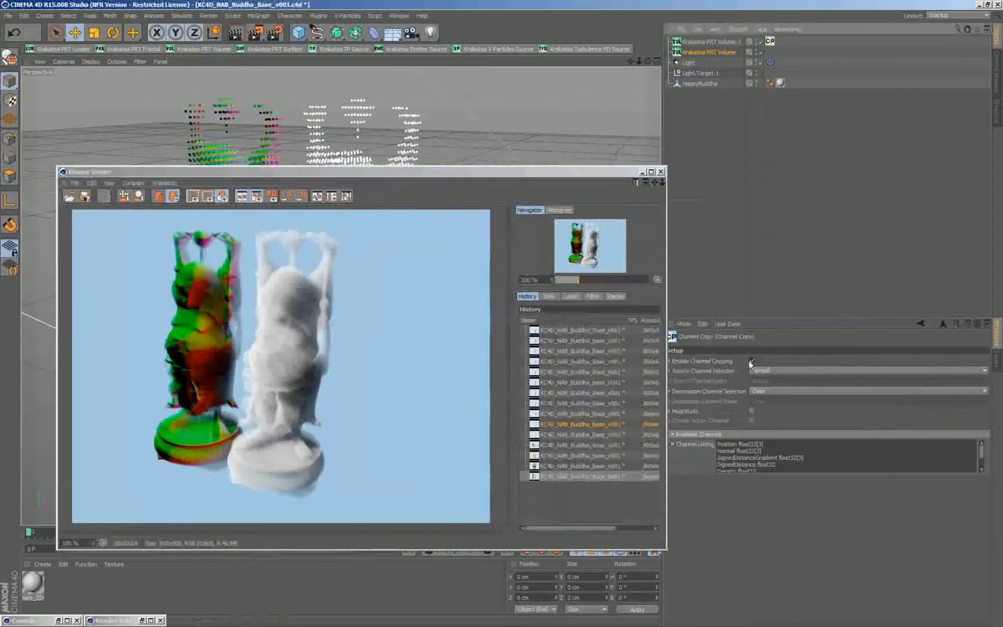
Add a Channel Scale tag to Krakatoa PRT Volume.1 scaling Color by 0.5.
{"action": "right_click", "coordinate": [720, 40]}
{"action": "mouse_move", "coordinate": [763, 100]}
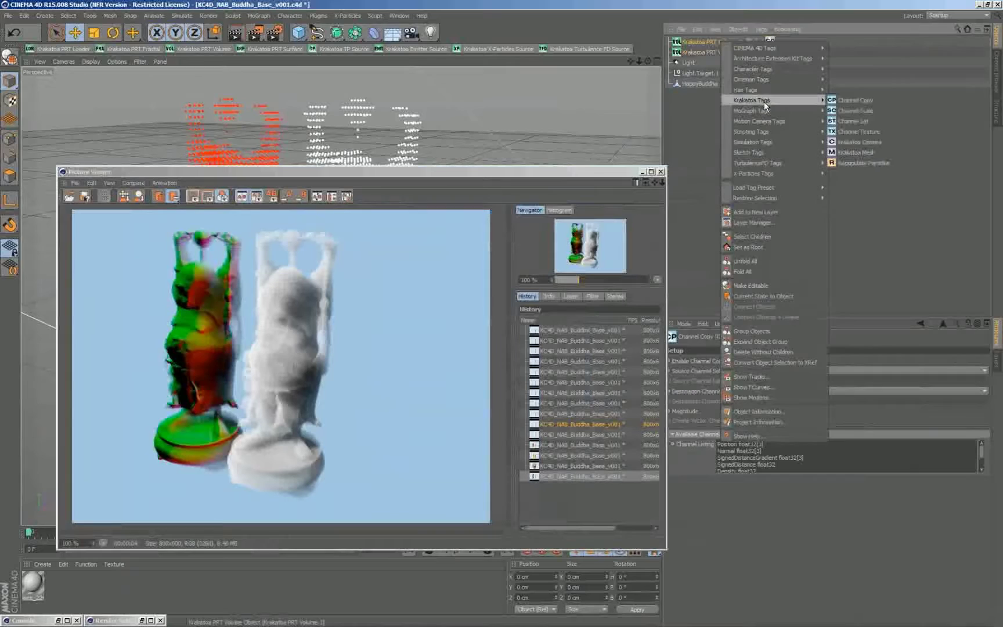
{"action": "left_click", "coordinate": [875, 110]}
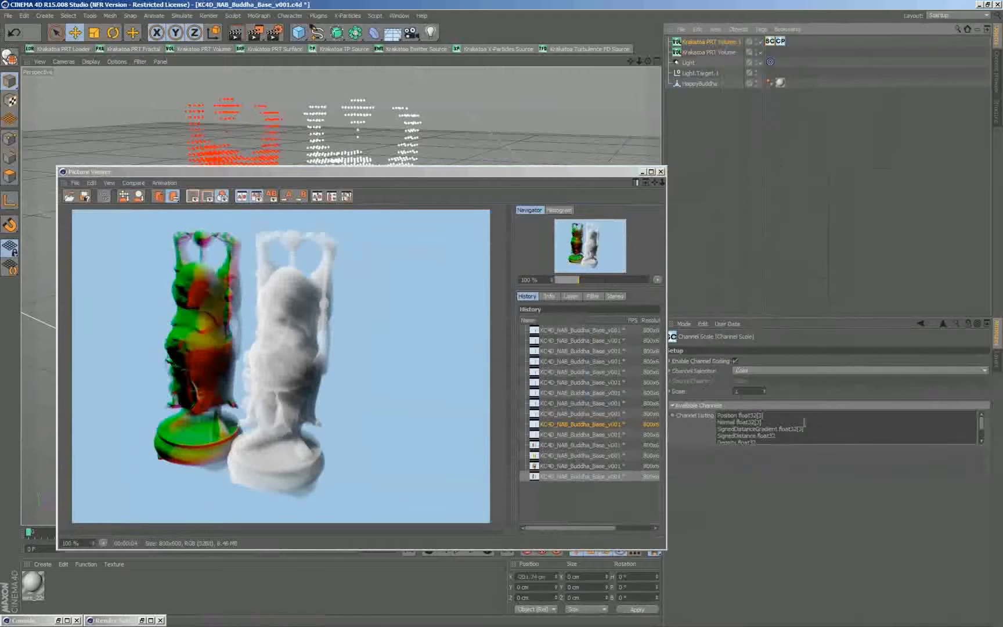
{"action": "left_click", "coordinate": [750, 392]}
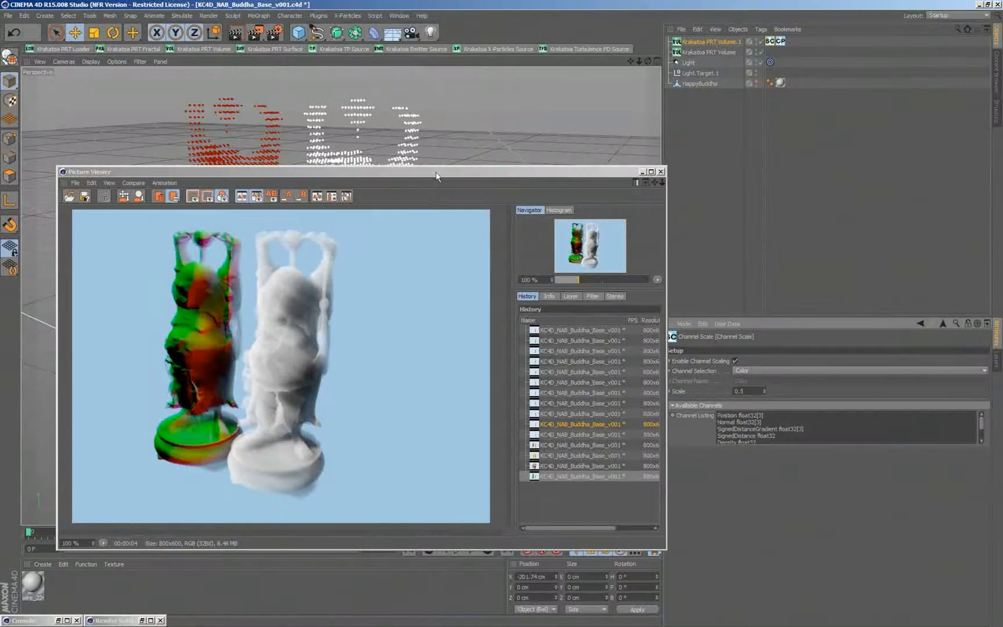
Re-render to show the left Buddha back in solid red, then select Krakatoa PRT Volume.1.
{"action": "left_click_drag", "start_coordinate": [437, 173], "coordinate": [441, 173]}
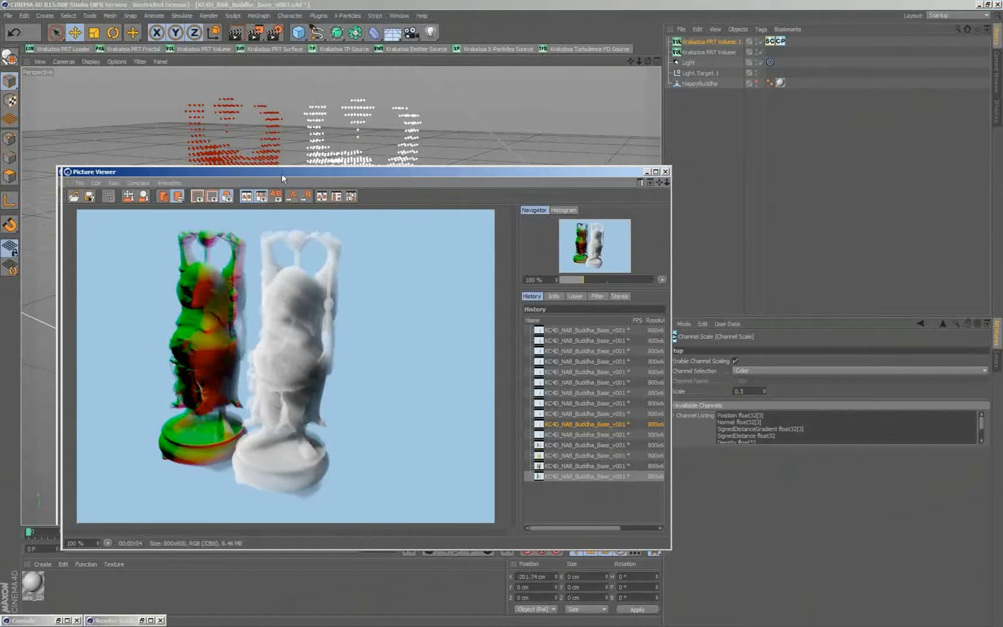
{"action": "left_click_drag", "start_coordinate": [281, 173], "coordinate": [516, 176]}
{"action": "key", "text": "shift+r"}
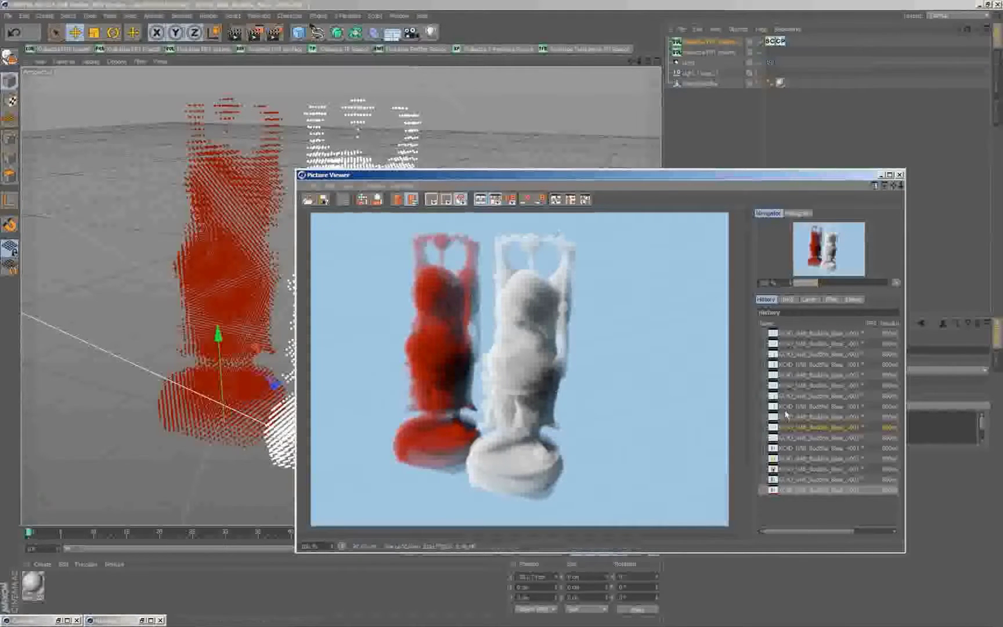
{"action": "left_click", "coordinate": [809, 489]}
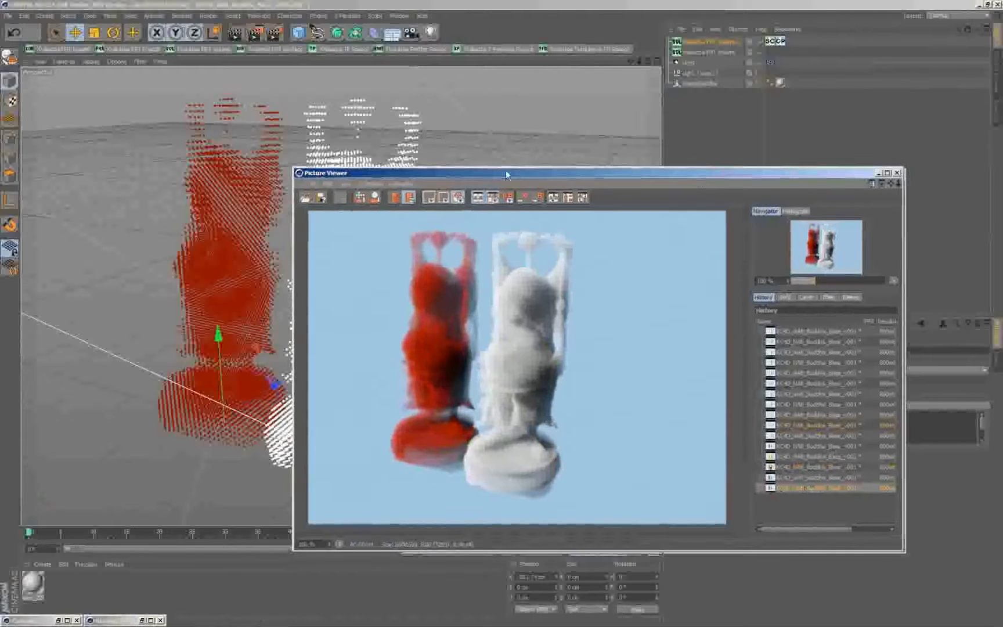
{"action": "left_click_drag", "start_coordinate": [505, 170], "coordinate": [290, 156]}
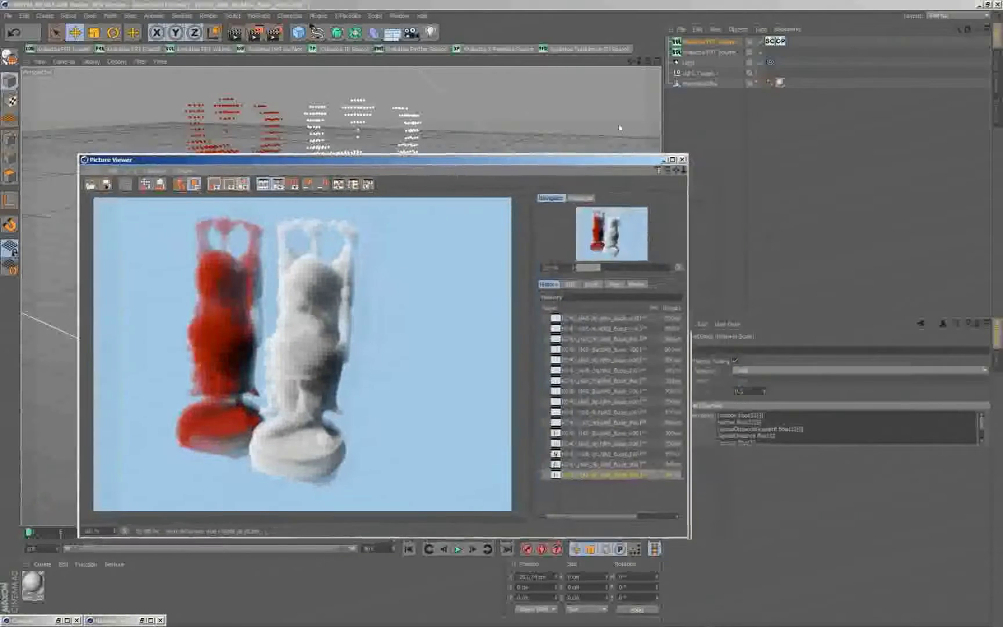
{"action": "left_click_drag", "start_coordinate": [648, 162], "coordinate": [597, 124]}
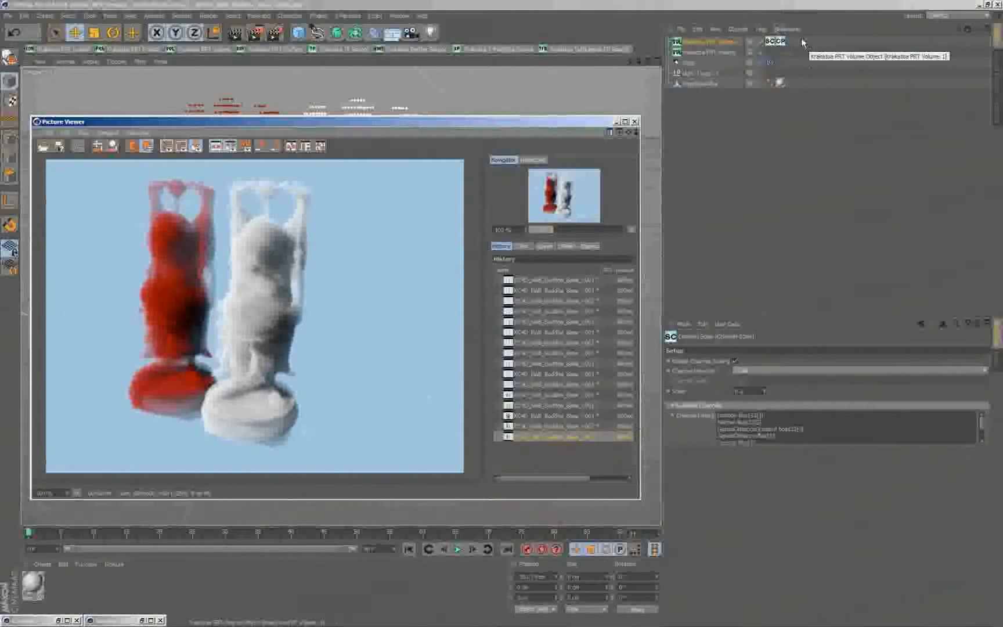
{"action": "left_click", "coordinate": [705, 41]}
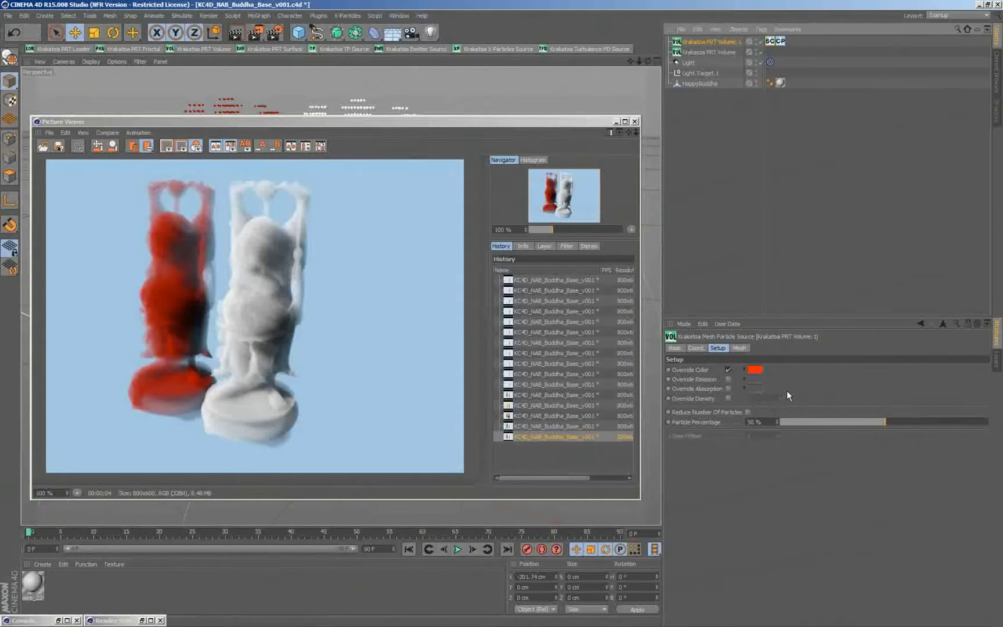
Override Krakatoa PRT Volume.1's emission with green and restore the Render Settings window.
{"action": "left_click", "coordinate": [729, 379]}
{"action": "left_click", "coordinate": [753, 379]}
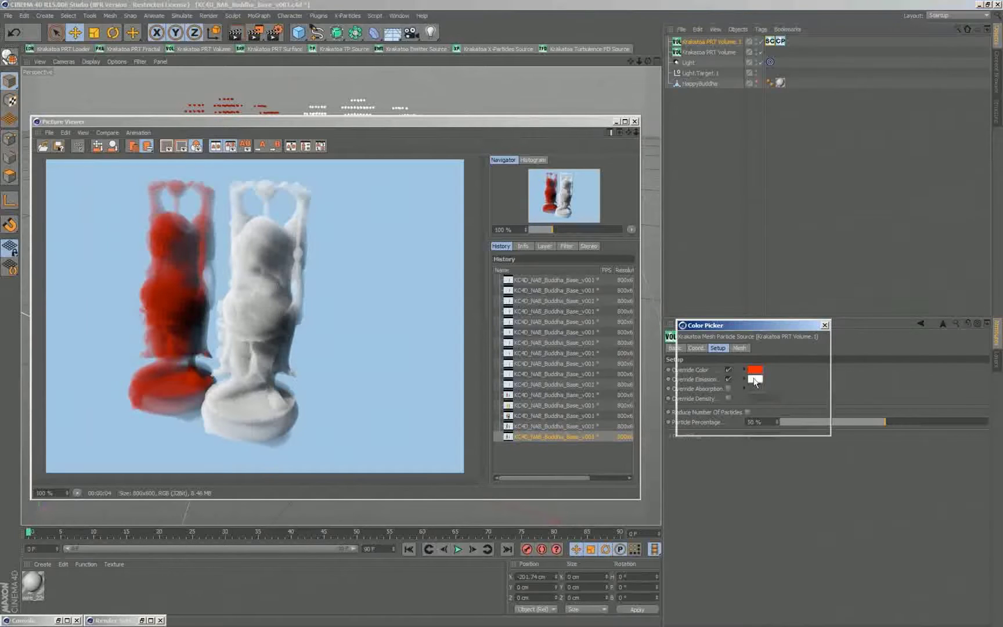
{"action": "left_click", "coordinate": [739, 359]}
{"action": "left_click", "coordinate": [755, 338]}
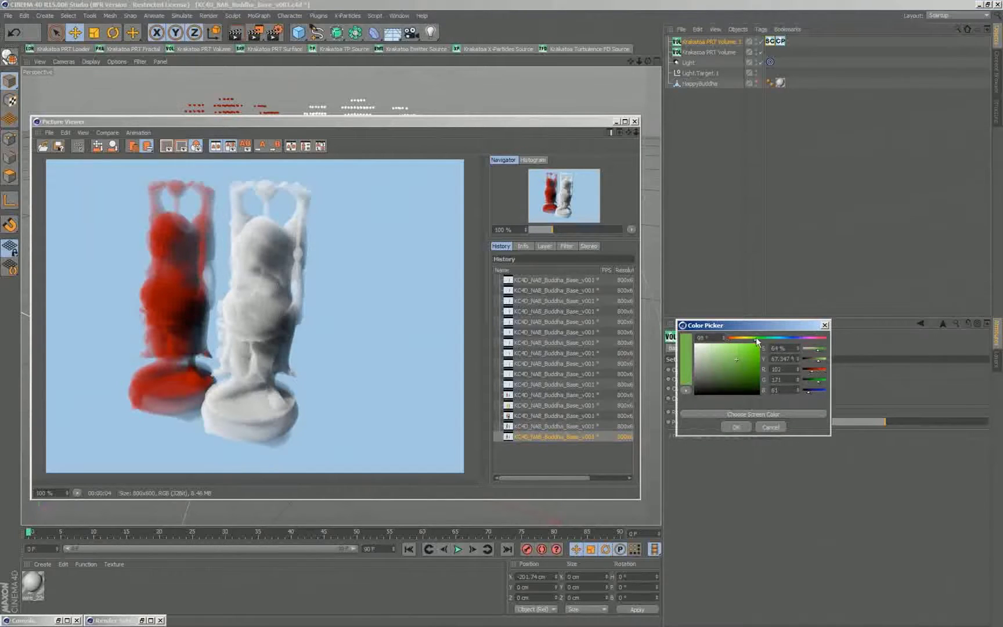
{"action": "left_click", "coordinate": [735, 426]}
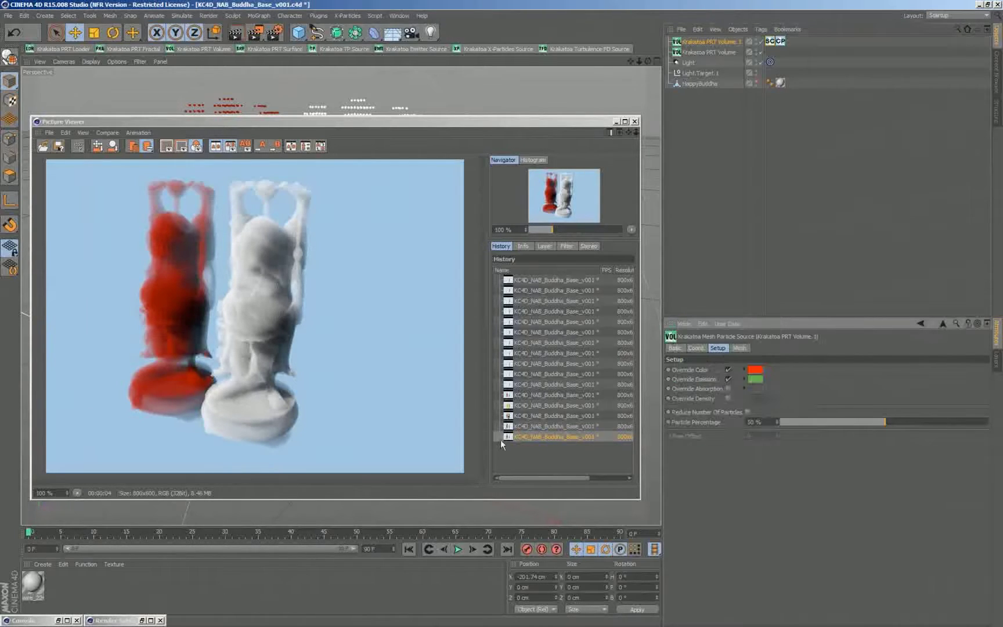
{"action": "left_click", "coordinate": [108, 620]}
{"action": "left_click", "coordinate": [107, 551]}
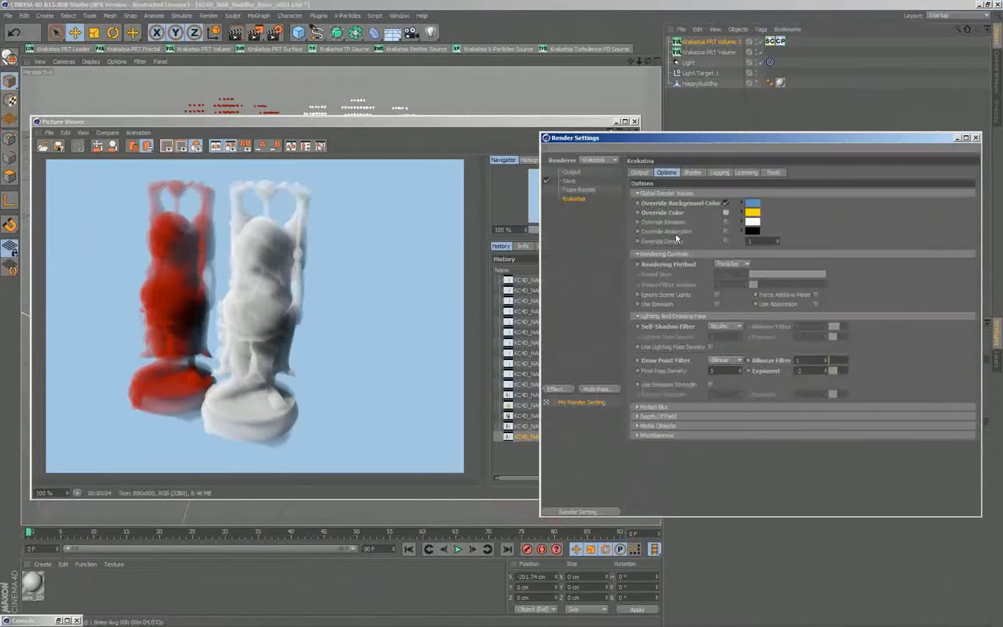
Tick Use Emission in Krakatoa options, render the green-tinted red Buddha, and minimize the Picture Viewer.
{"action": "left_click", "coordinate": [716, 304]}
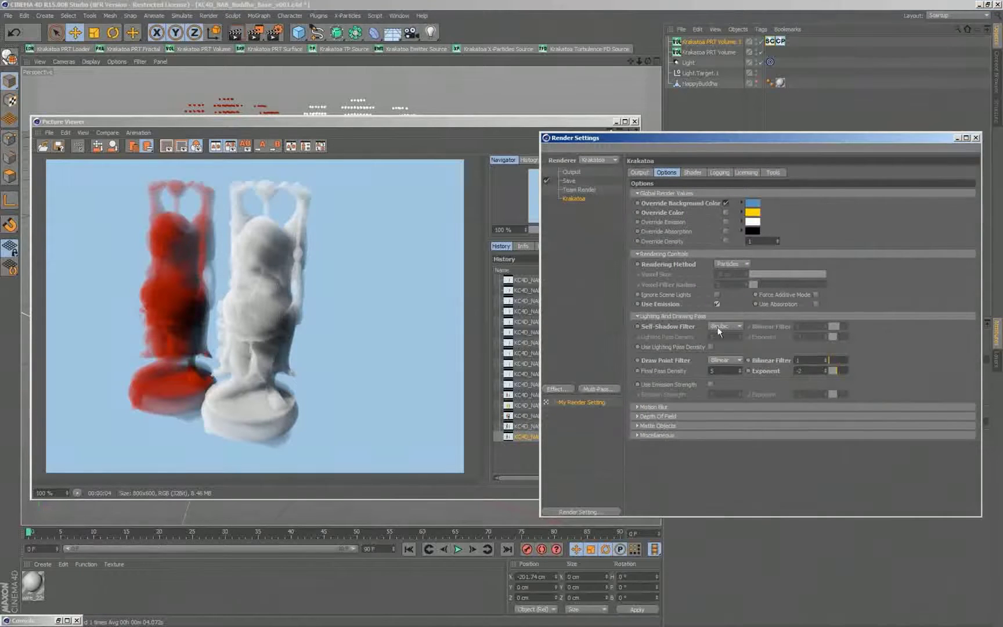
{"action": "left_click", "coordinate": [259, 34]}
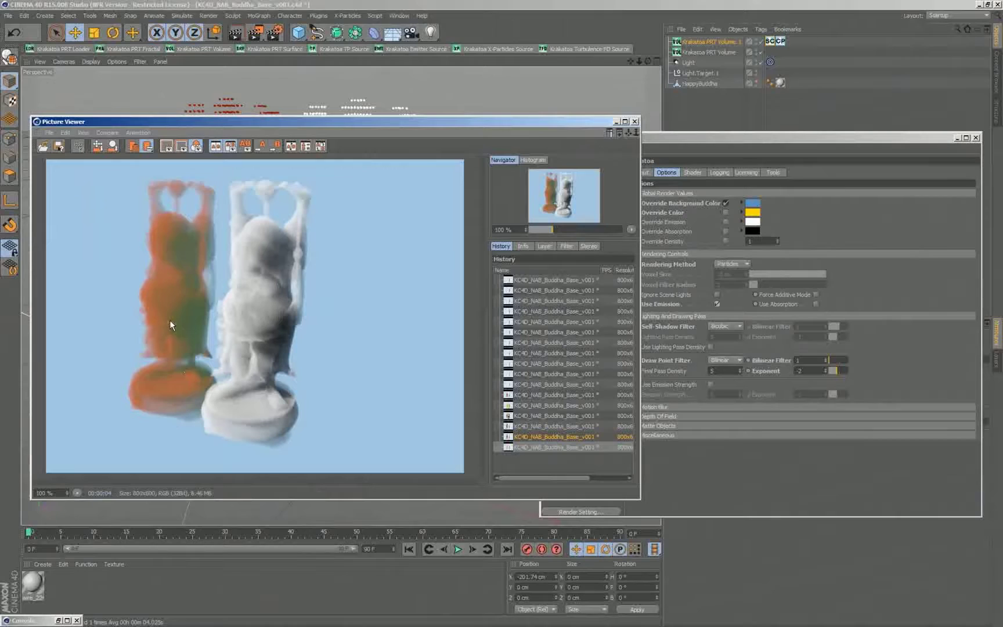
{"action": "left_click", "coordinate": [815, 491]}
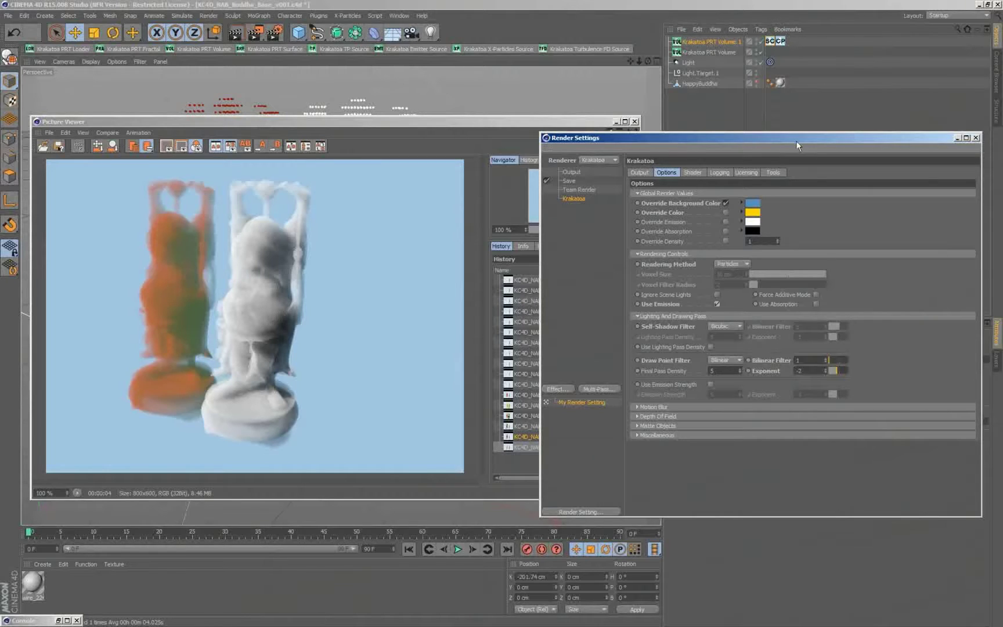
{"action": "left_click", "coordinate": [609, 123]}
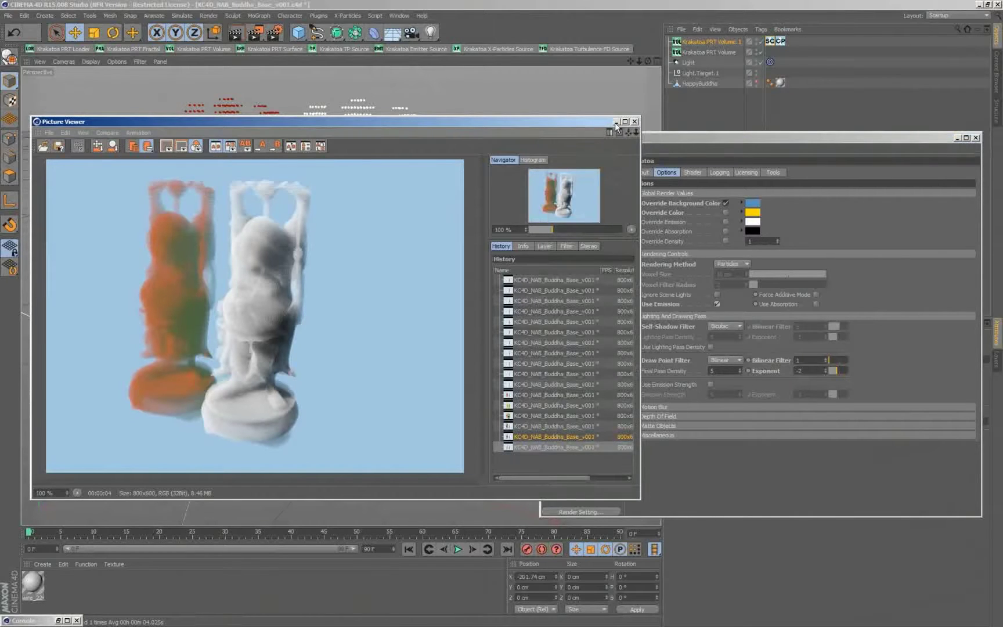
{"action": "left_click", "coordinate": [617, 122]}
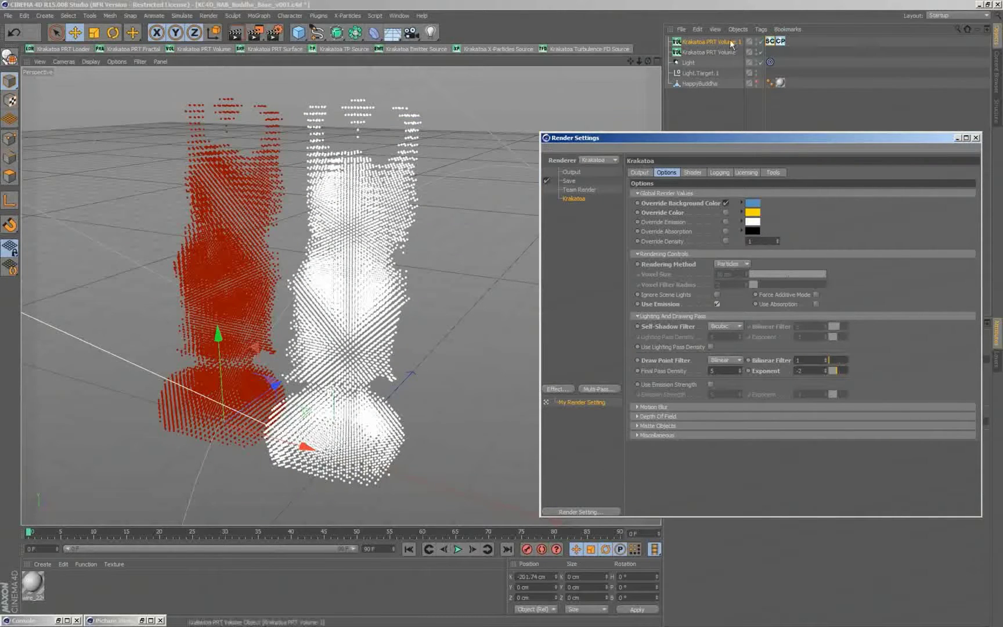
Add a Channel Set tag to Krakatoa PRT Volume.1 and bring up its settings.
{"action": "right_click", "coordinate": [730, 41]}
{"action": "mouse_move", "coordinate": [758, 90]}
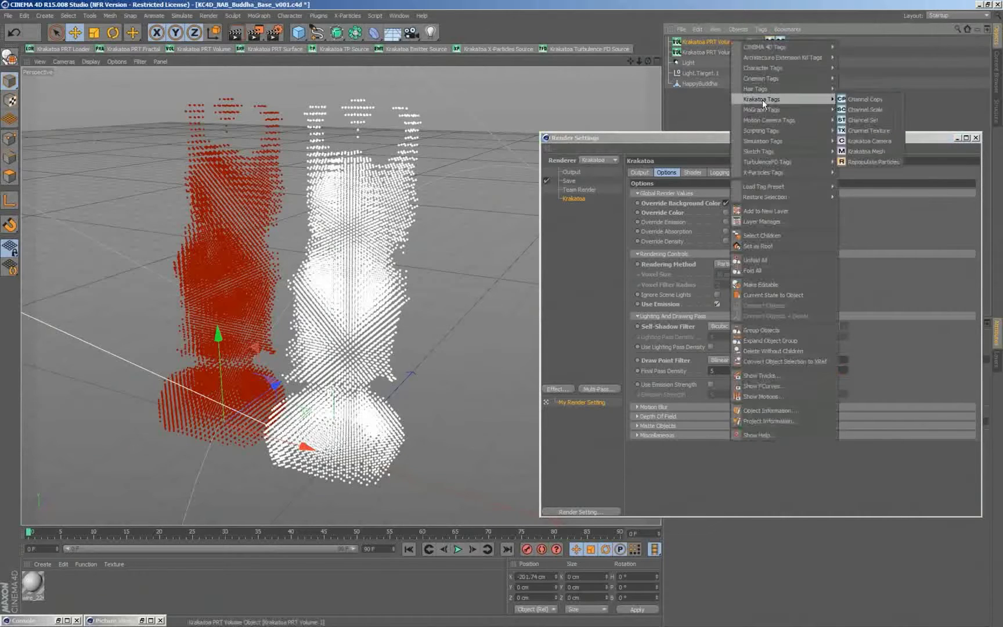
{"action": "left_click", "coordinate": [864, 117]}
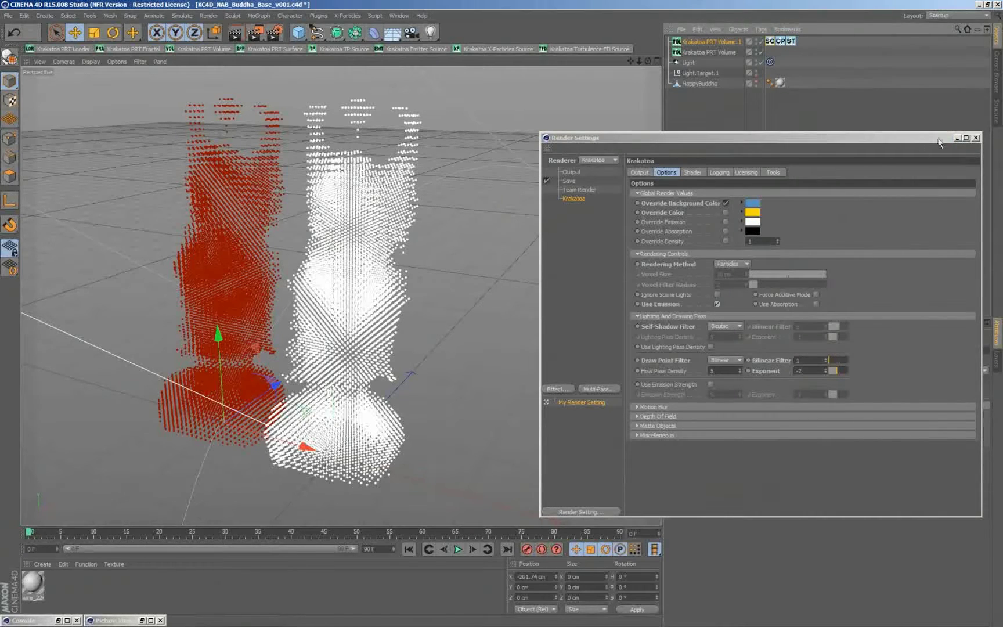
{"action": "left_click", "coordinate": [956, 138]}
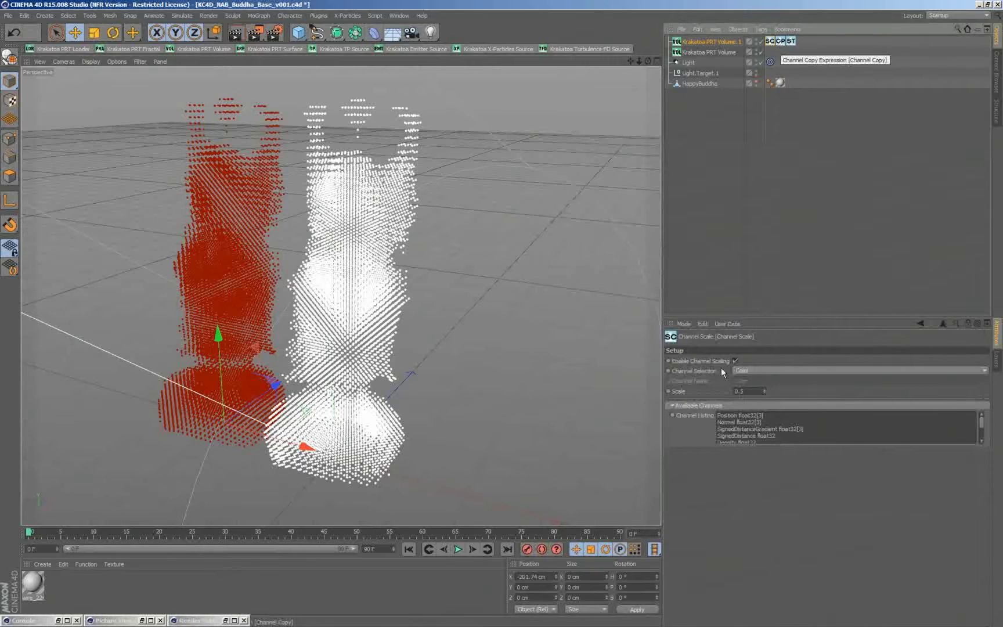
{"action": "left_click", "coordinate": [779, 40]}
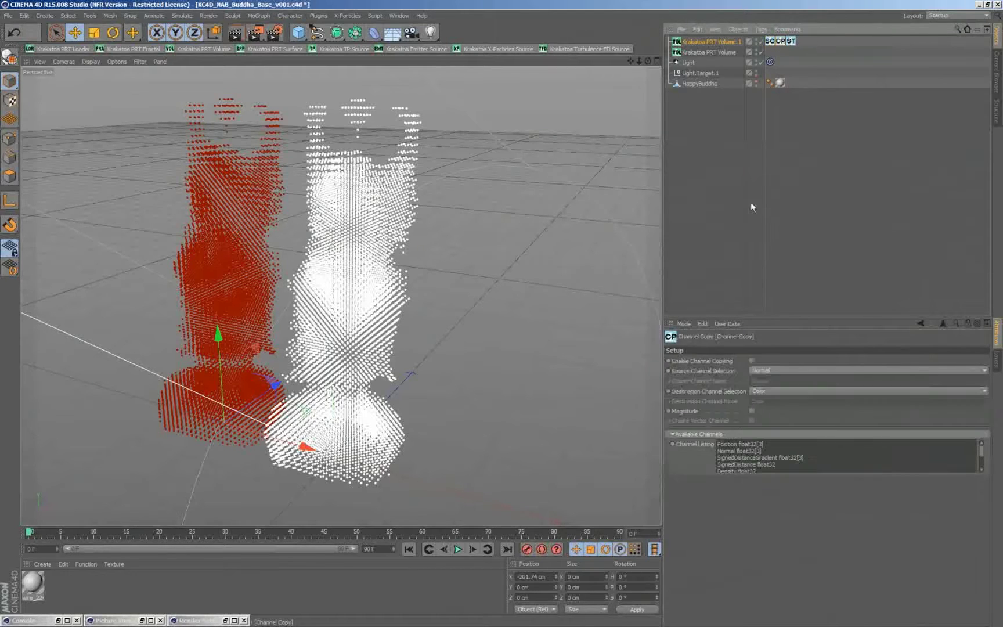
{"action": "left_click", "coordinate": [791, 41]}
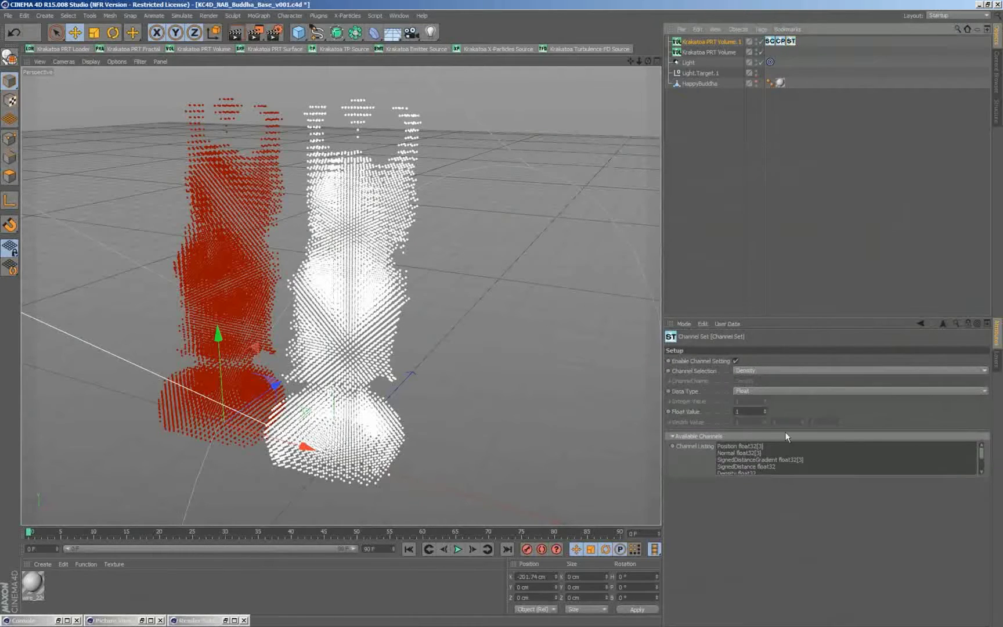
Set the Channel Set tag to Color as Vector 0, 0.74, 1 and render a preview.
{"action": "left_click", "coordinate": [754, 368]}
{"action": "left_click", "coordinate": [754, 402]}
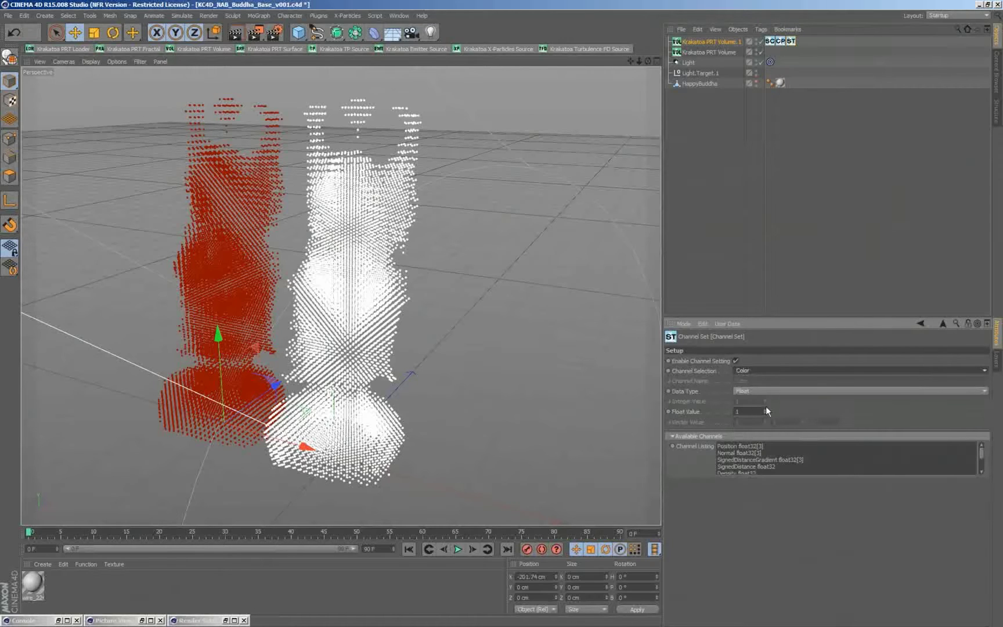
{"action": "left_click", "coordinate": [760, 392]}
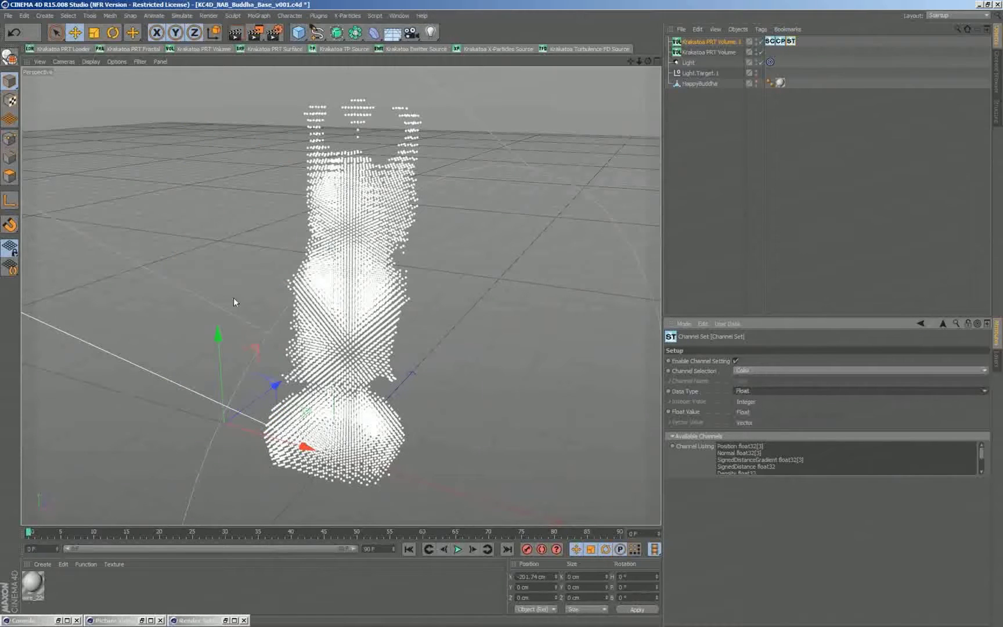
{"action": "left_click", "coordinate": [758, 392]}
{"action": "left_click", "coordinate": [754, 422]}
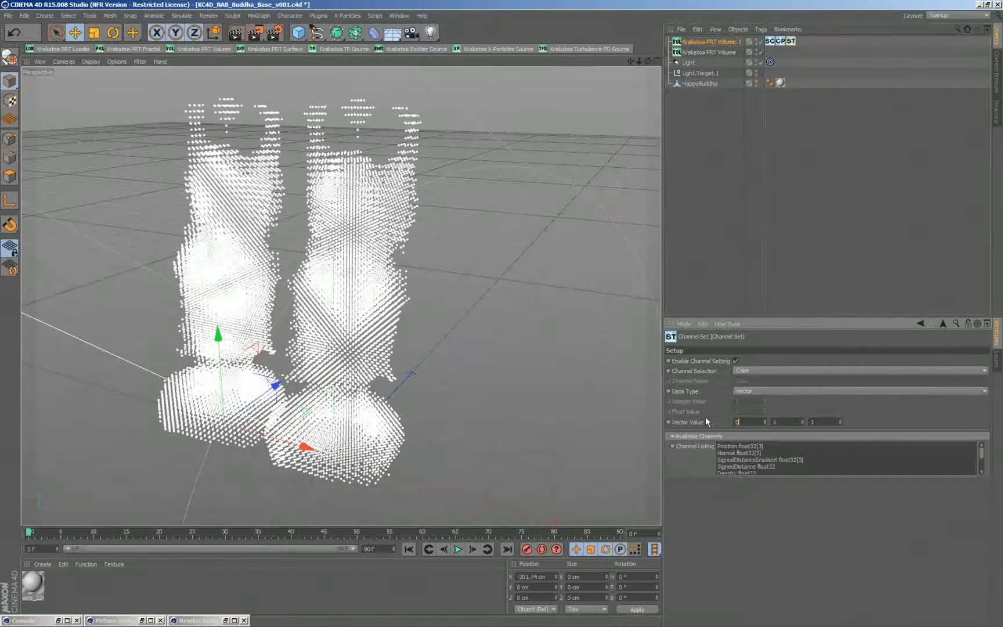
{"action": "key", "text": "Return"}
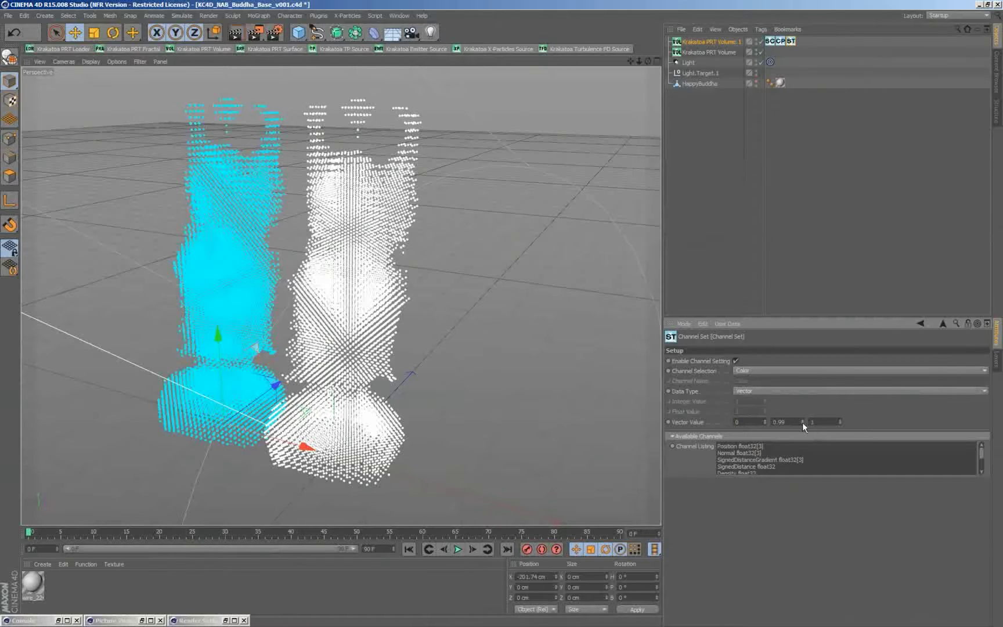
{"action": "left_click_drag", "start_coordinate": [802, 421], "coordinate": [802, 432]}
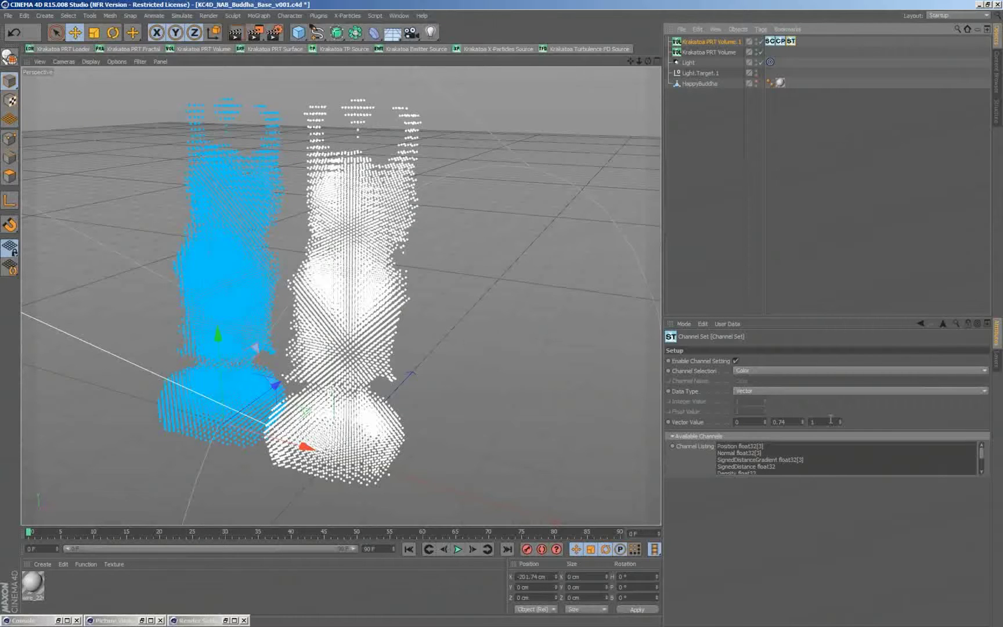
{"action": "left_click", "coordinate": [255, 33]}
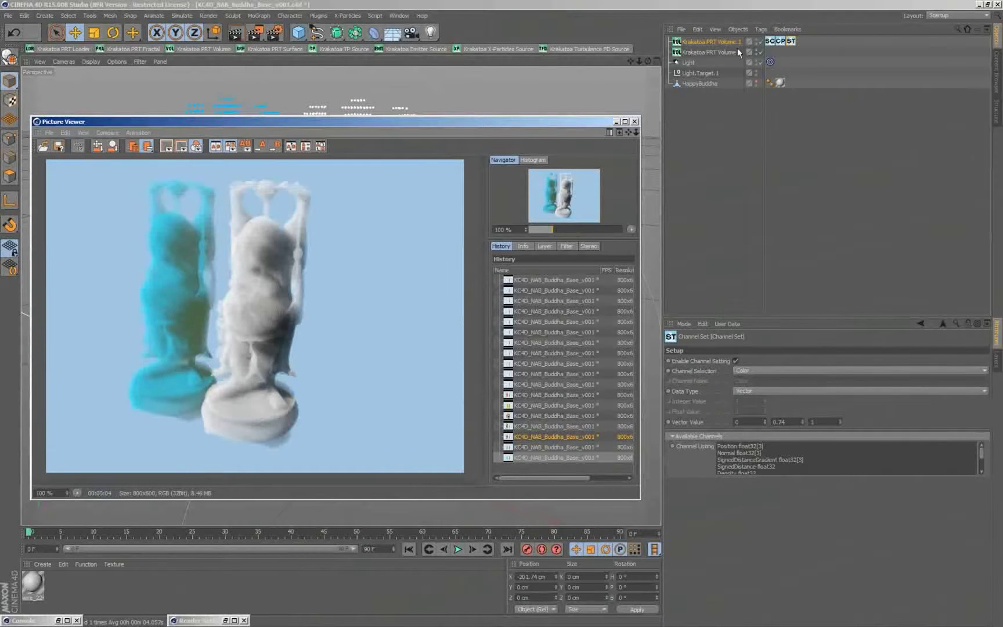
Minimize the Picture Viewer and delete the cyan duplicate Krakatoa PRT Volume.1.
{"action": "left_click", "coordinate": [724, 41]}
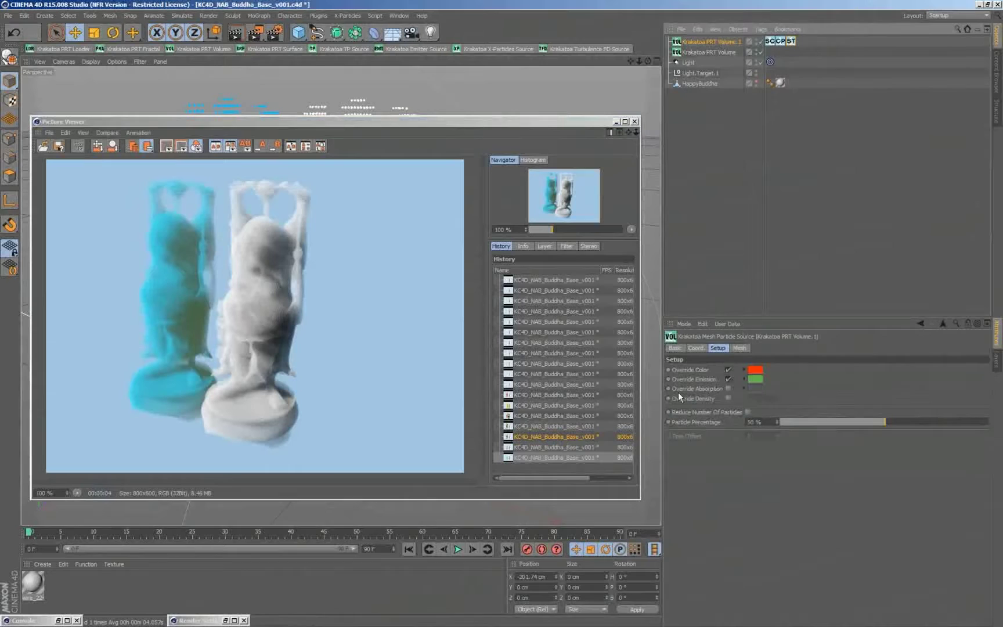
{"action": "left_click", "coordinate": [620, 126]}
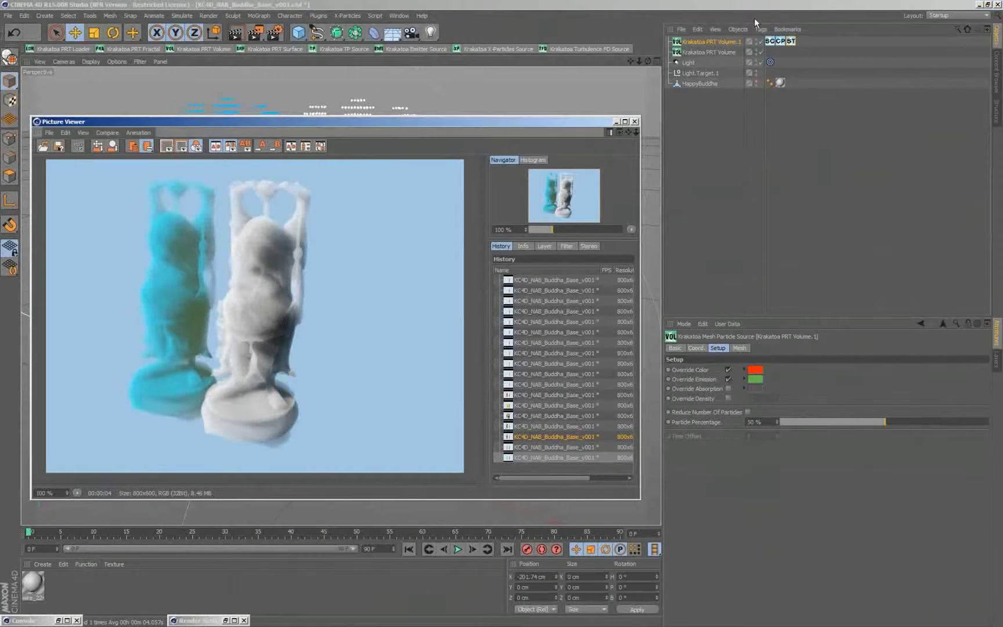
{"action": "left_click", "coordinate": [753, 18]}
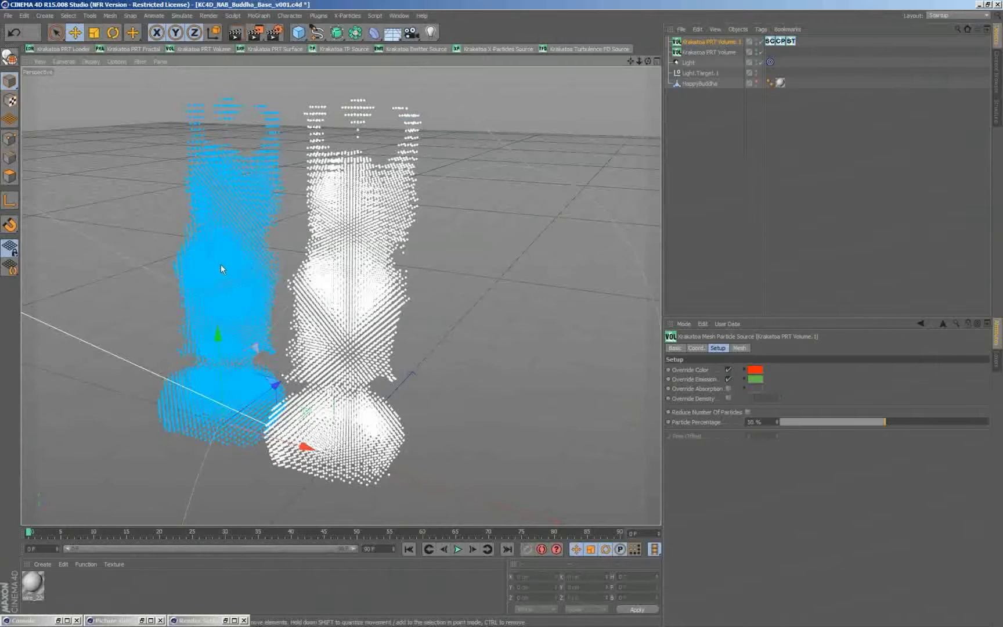
{"action": "key", "text": "Delete"}
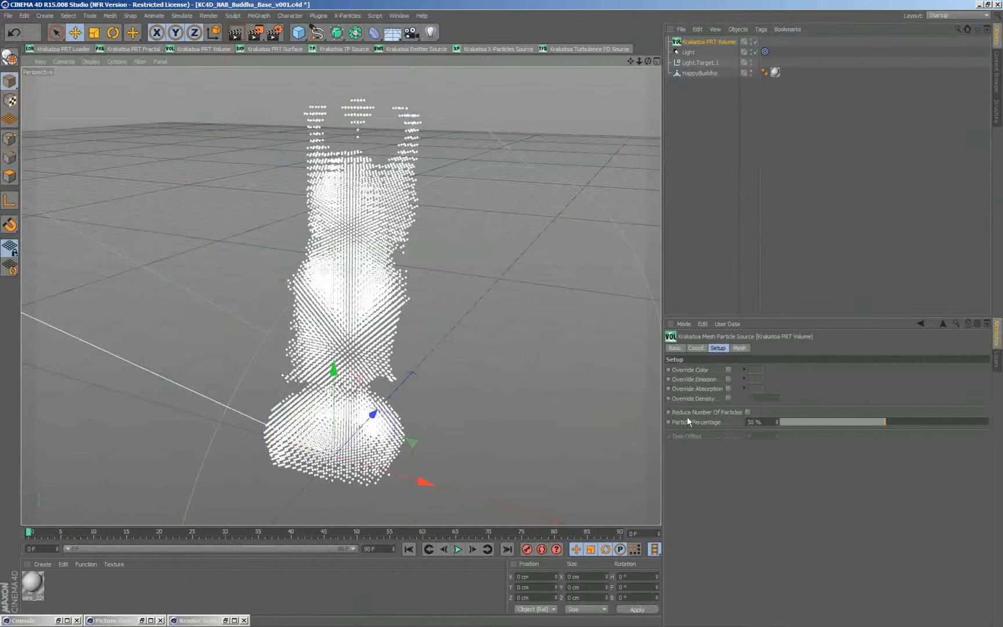
{"action": "left_click", "coordinate": [748, 412]}
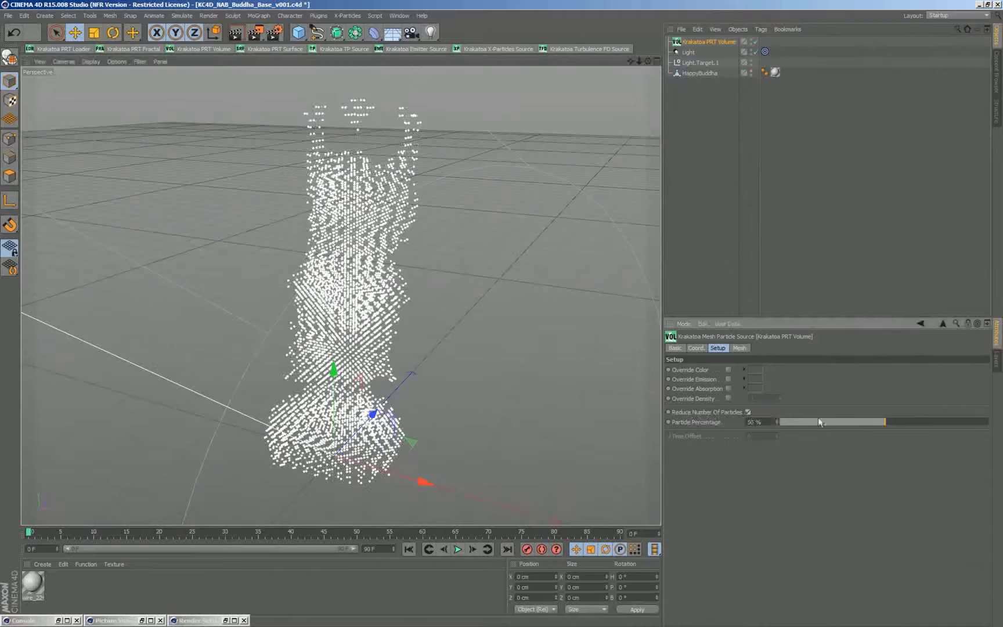
{"action": "left_click_drag", "start_coordinate": [886, 426], "coordinate": [796, 425]}
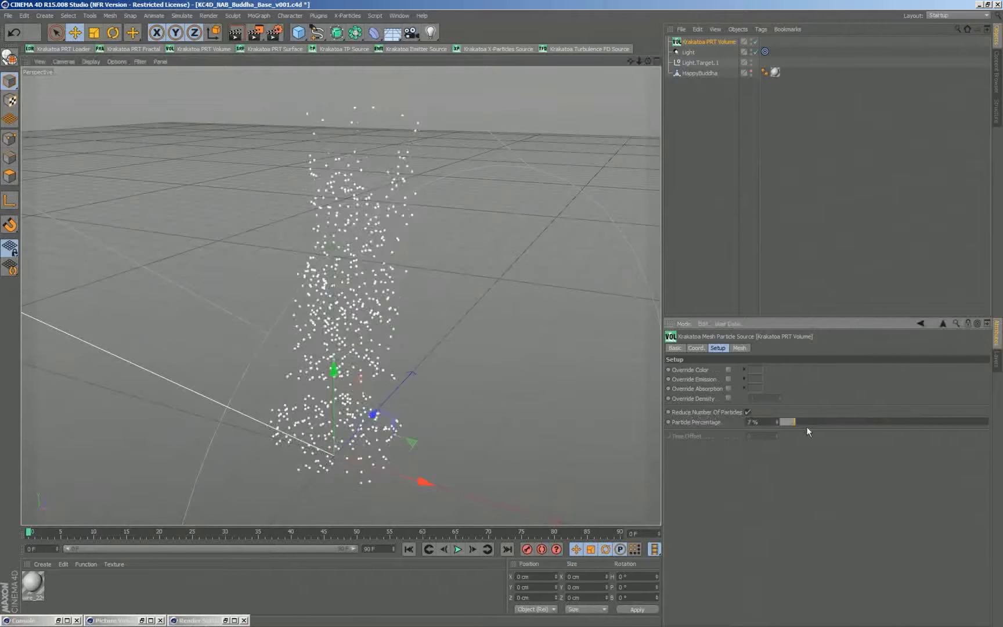
{"action": "left_click_drag", "start_coordinate": [859, 427], "coordinate": [885, 428]}
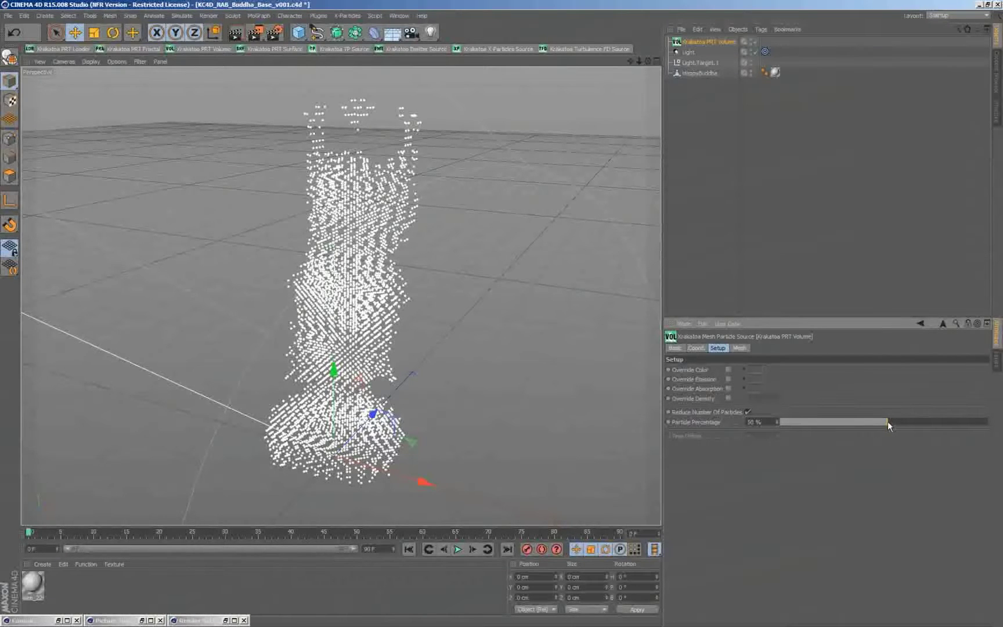
{"action": "mouse_move", "coordinate": [891, 426]}
{"action": "left_mouse_down"}
{"action": "mouse_move", "coordinate": [931, 425]}
{"action": "mouse_move", "coordinate": [883, 423]}
{"action": "left_mouse_up"}
{"action": "left_click", "coordinate": [747, 412]}
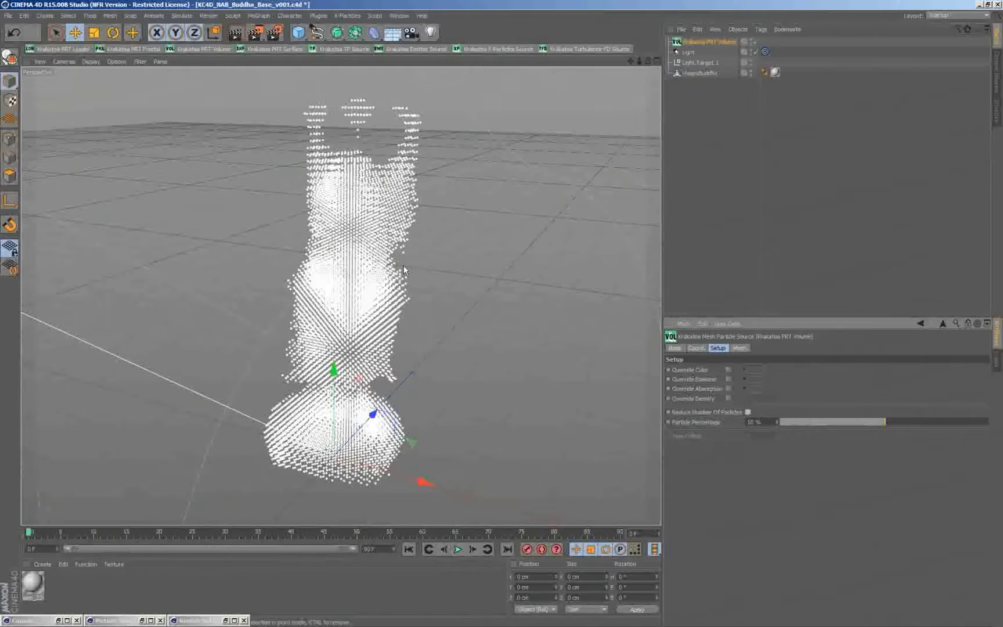
{"action": "left_click", "coordinate": [8, 16]}
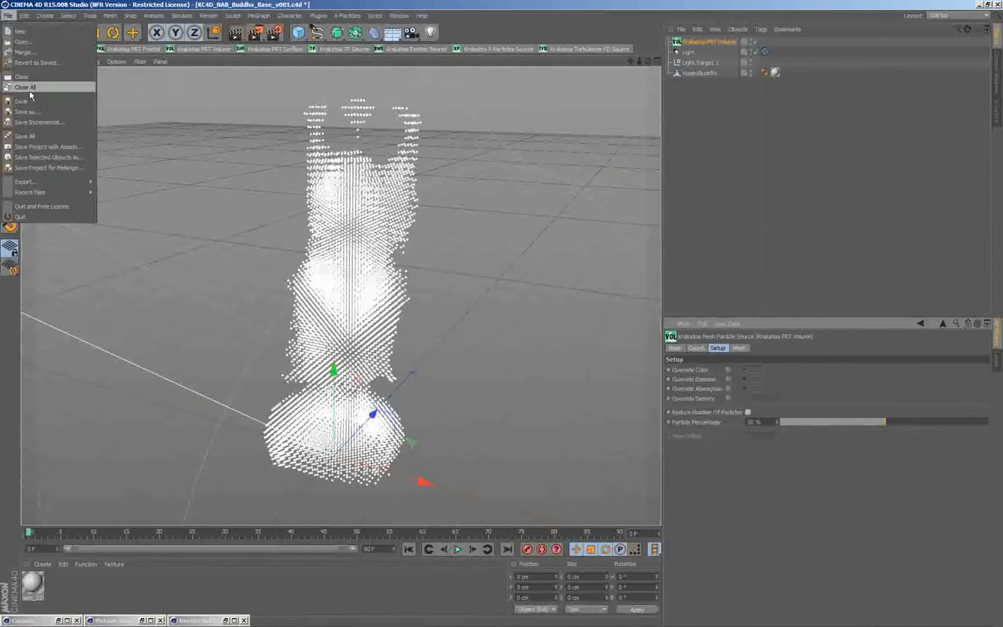
{"action": "left_click", "coordinate": [886, 386]}
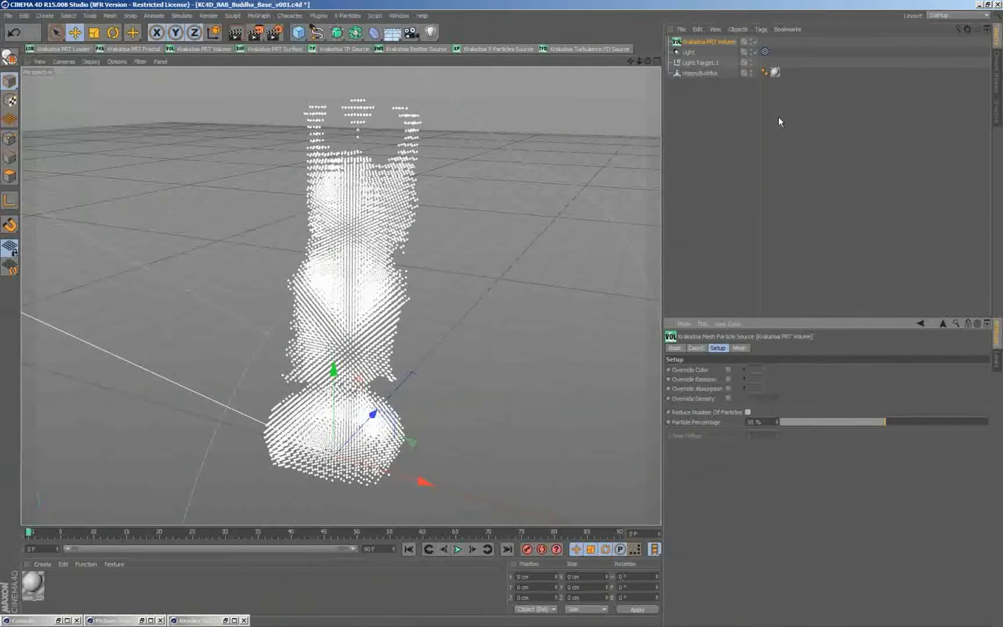
Show the Mesh tab of the Krakatoa PRT Volume in the Attribute Manager.
{"action": "left_click", "coordinate": [741, 348]}
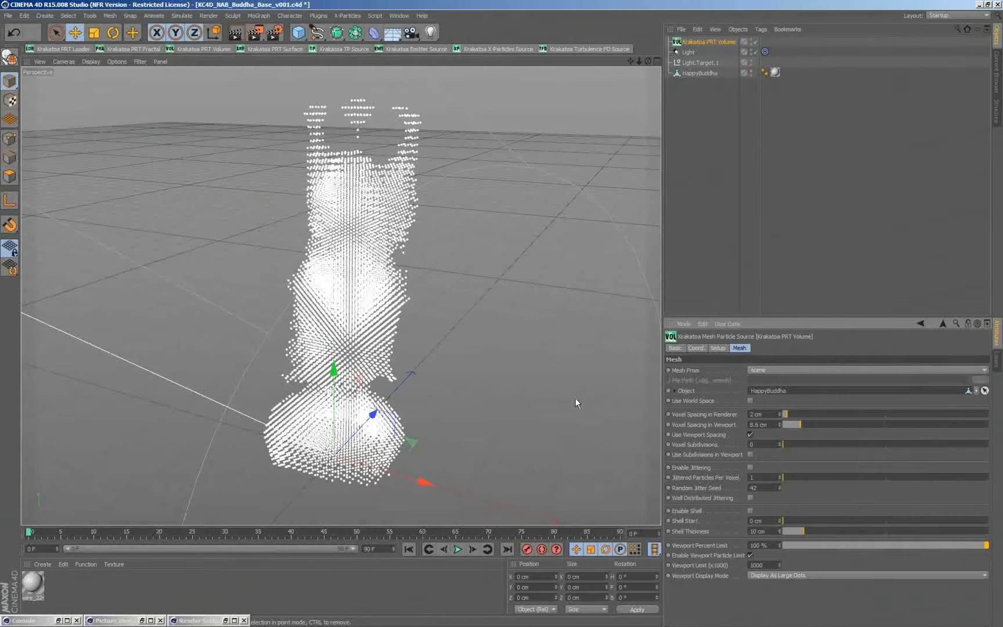
Enable the shell and drag Shell Thickness to 11 cm.
{"action": "left_click", "coordinate": [753, 511]}
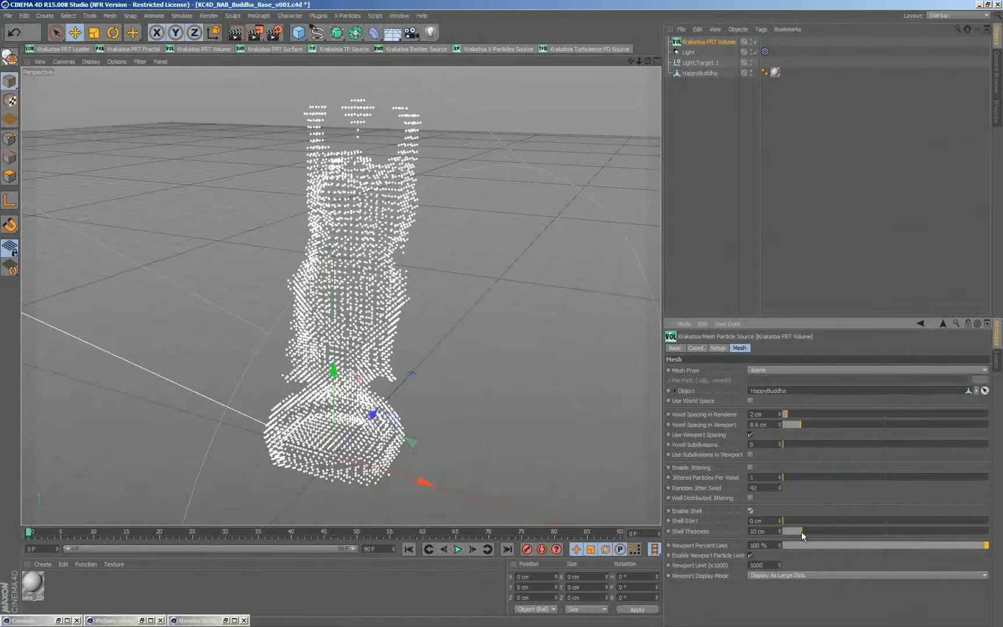
{"action": "mouse_move", "coordinate": [792, 532]}
{"action": "left_mouse_down"}
{"action": "mouse_move", "coordinate": [822, 531]}
{"action": "mouse_move", "coordinate": [804, 531]}
{"action": "mouse_move", "coordinate": [828, 520]}
{"action": "mouse_move", "coordinate": [801, 520]}
{"action": "left_mouse_up"}
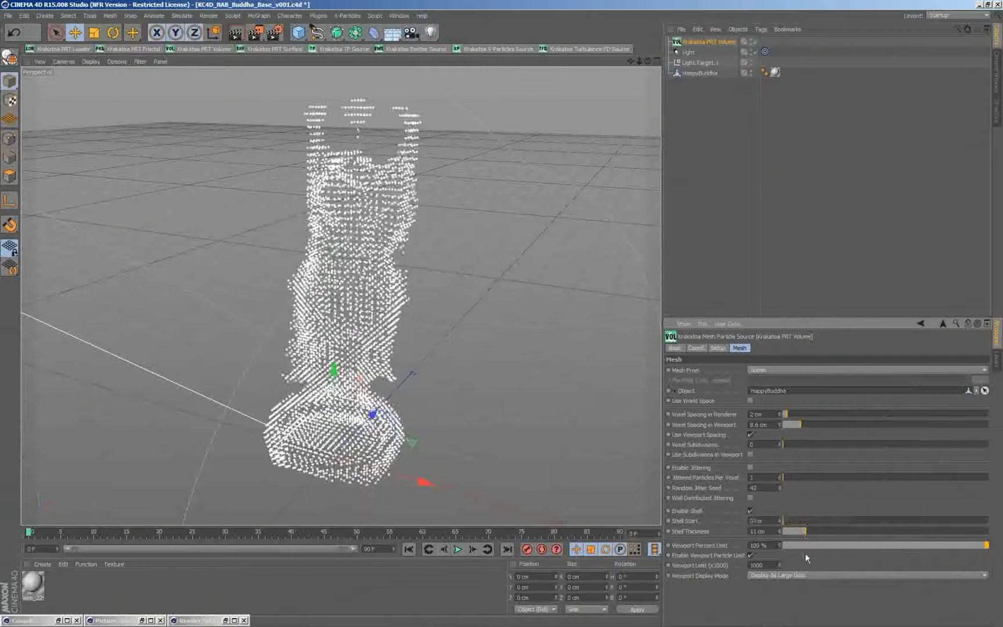
{"action": "key", "text": "ctrl+z"}
Test lower Viewport Percent Limit values, turn the shell off, and restore the limit to 100%.
{"action": "left_click", "coordinate": [985, 546]}
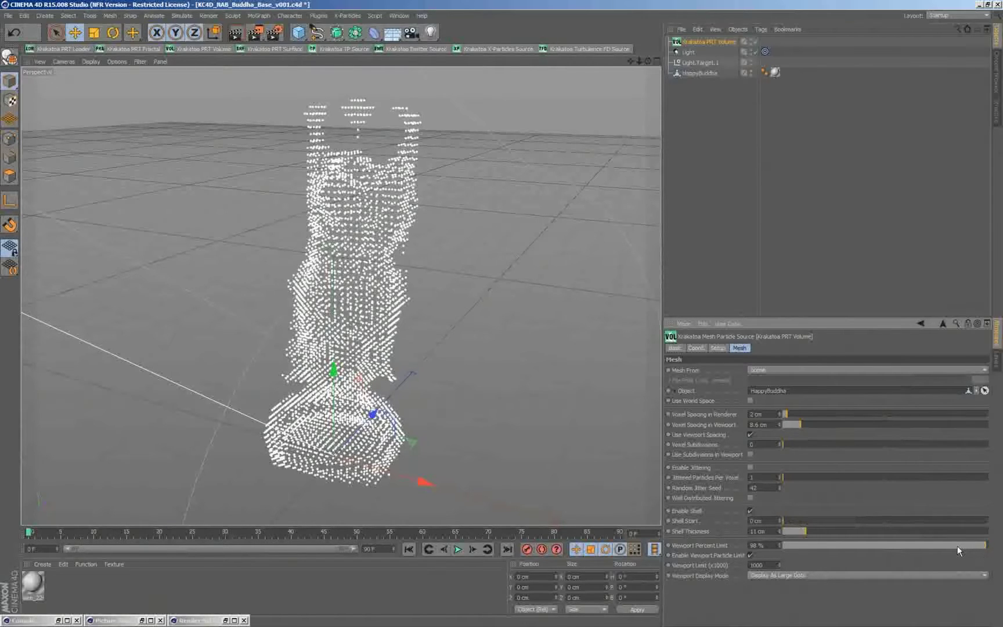
{"action": "left_click_drag", "start_coordinate": [956, 545], "coordinate": [866, 545]}
{"action": "left_click", "coordinate": [750, 511]}
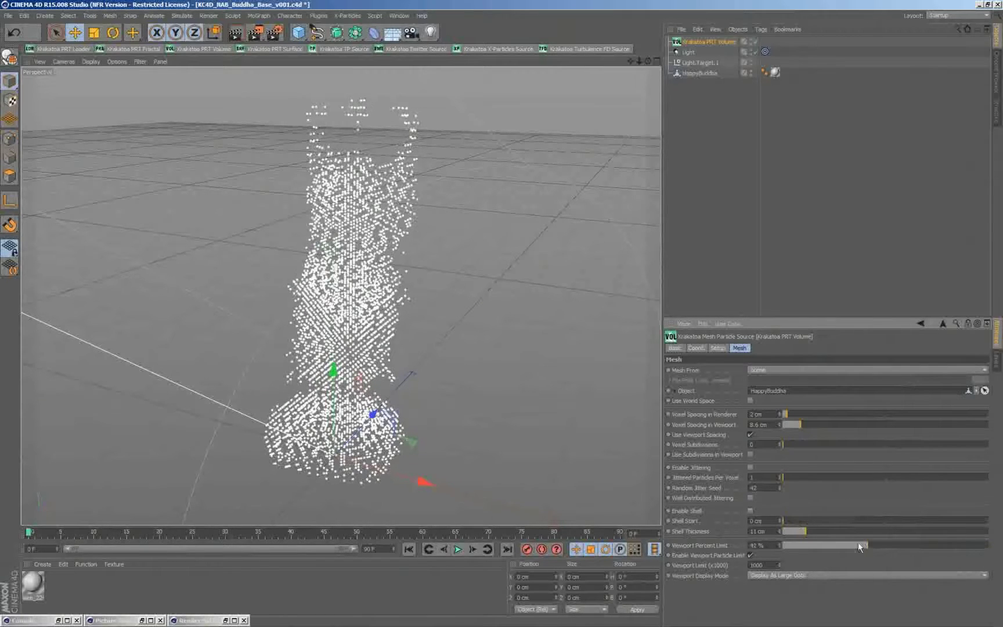
{"action": "left_click_drag", "start_coordinate": [795, 544], "coordinate": [988, 545]}
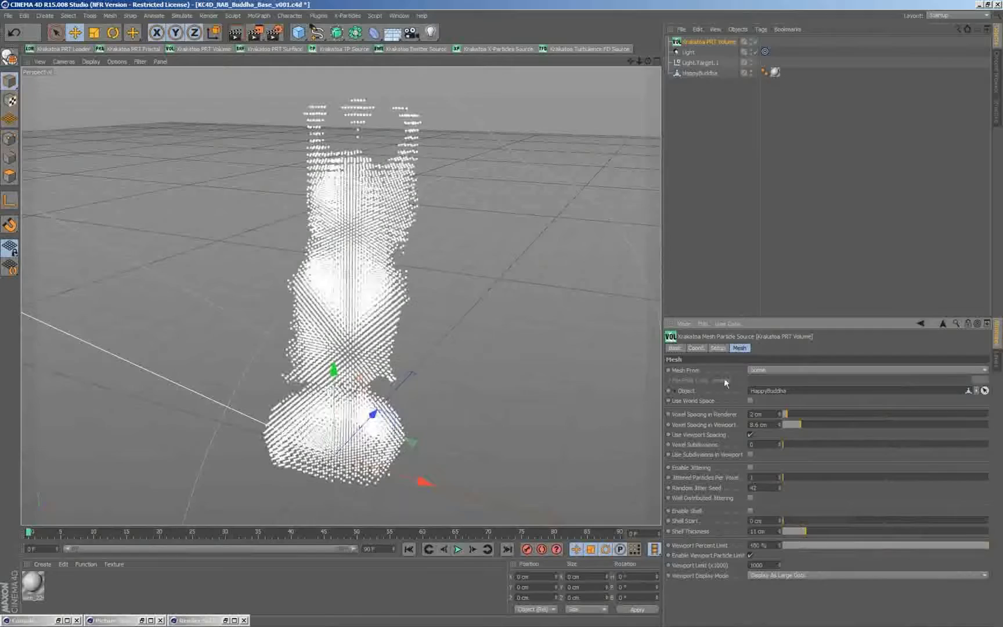
{"action": "left_click", "coordinate": [718, 348]}
{"action": "left_click", "coordinate": [739, 347]}
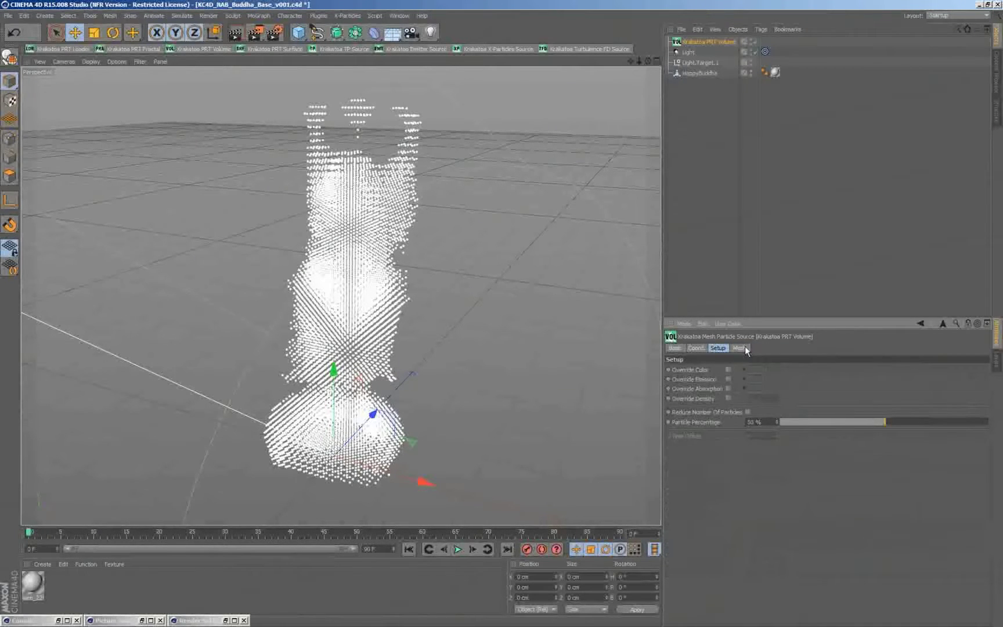
{"action": "left_click", "coordinate": [986, 545]}
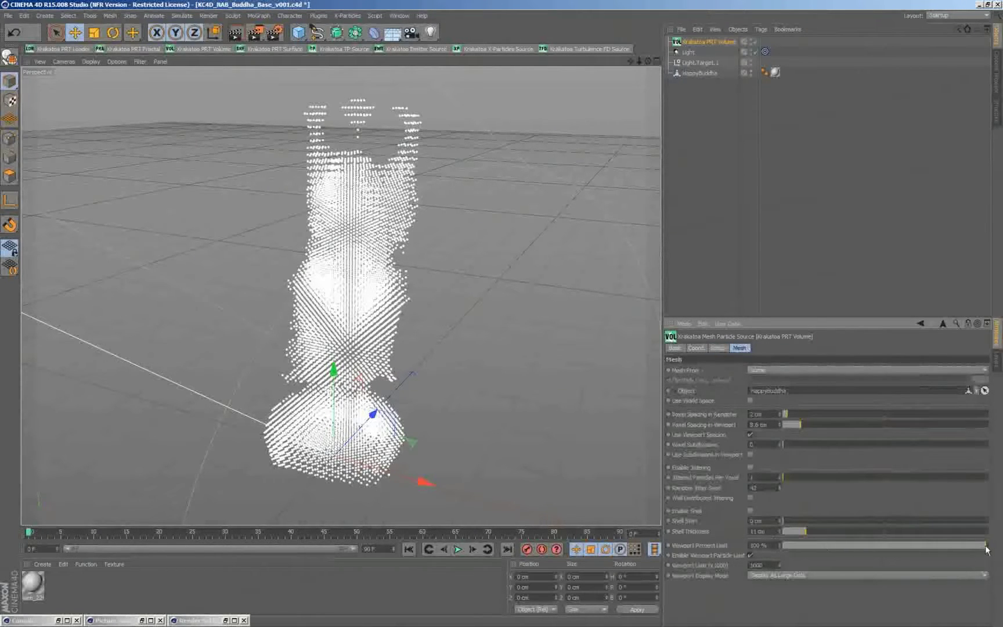
{"action": "left_click_drag", "start_coordinate": [823, 544], "coordinate": [988, 546]}
Try viewport voxel subdivisions and spacing, then draw viewport particles as small dots.
{"action": "left_click", "coordinate": [750, 455]}
{"action": "left_click_drag", "start_coordinate": [792, 443], "coordinate": [790, 424]}
{"action": "left_click_drag", "start_coordinate": [796, 444], "coordinate": [835, 445]}
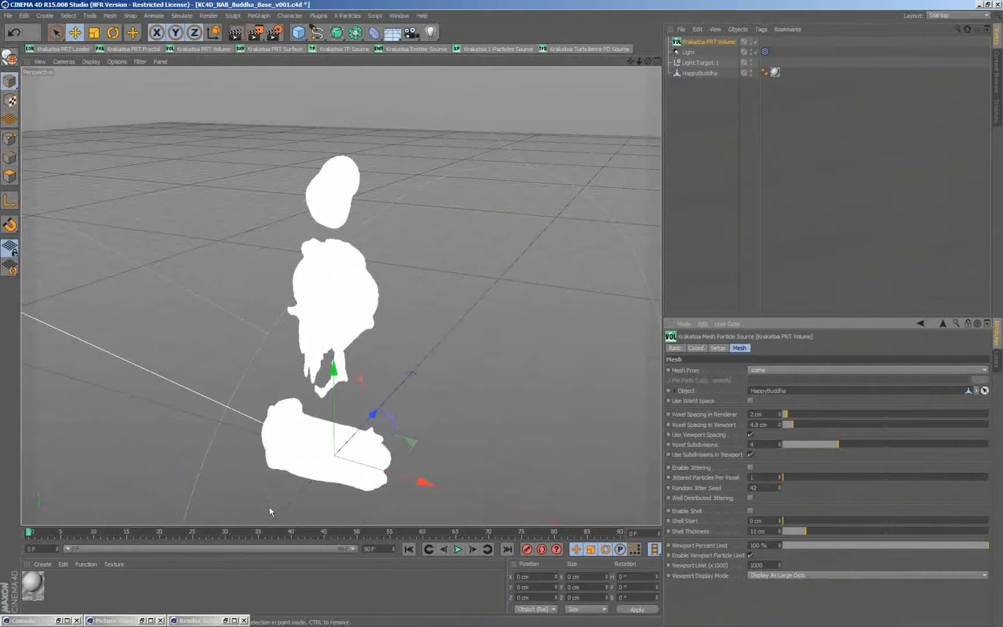
{"action": "left_click", "coordinate": [775, 575]}
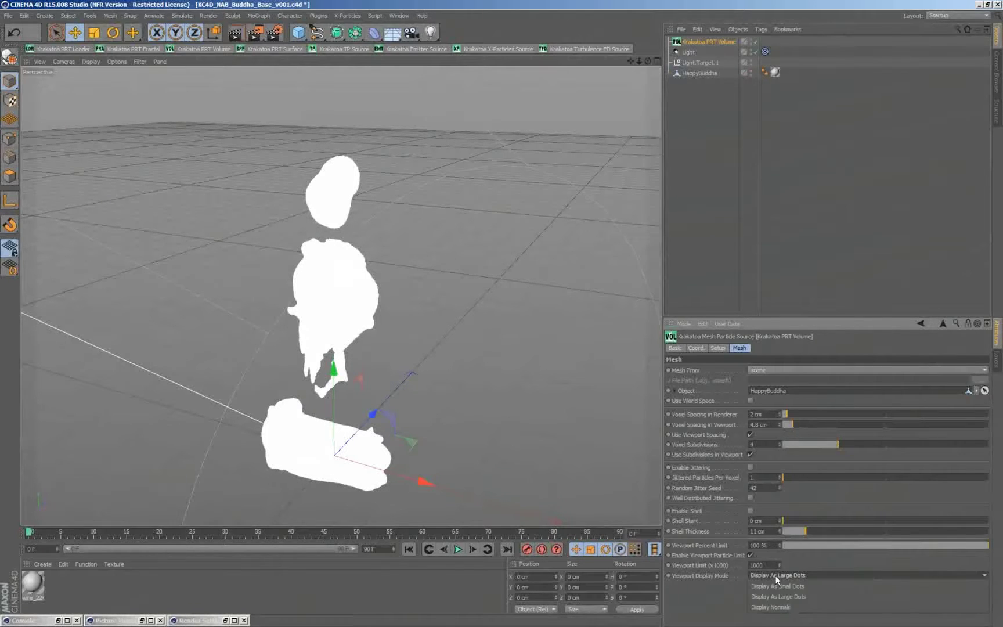
{"action": "left_click", "coordinate": [802, 587]}
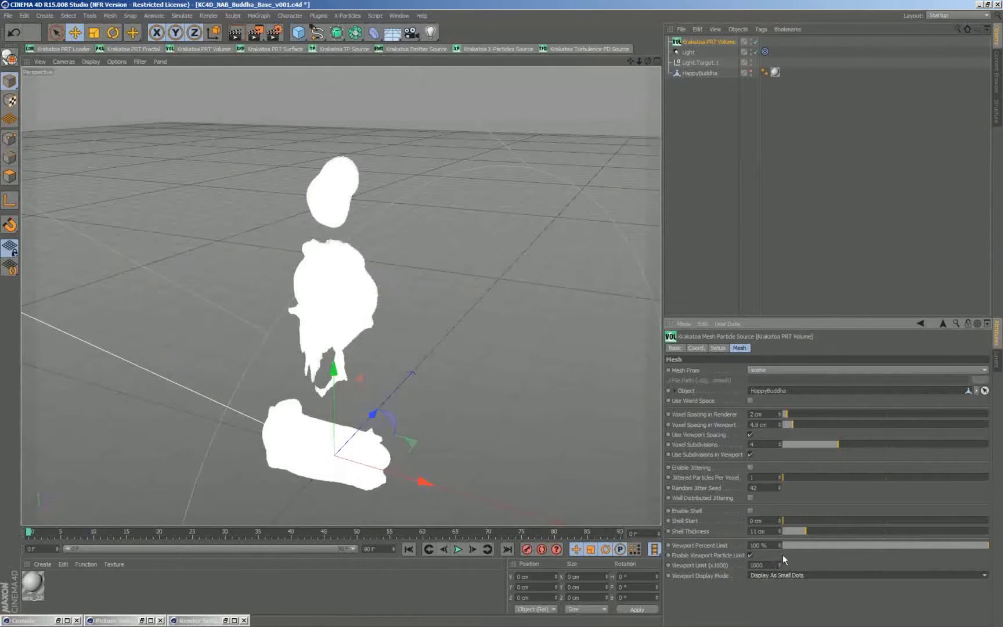
Set Viewport Limit to 1 thousand, turn off viewport subdivisions, and set Voxel Subdivisions to 1.
{"action": "left_click", "coordinate": [750, 565]}
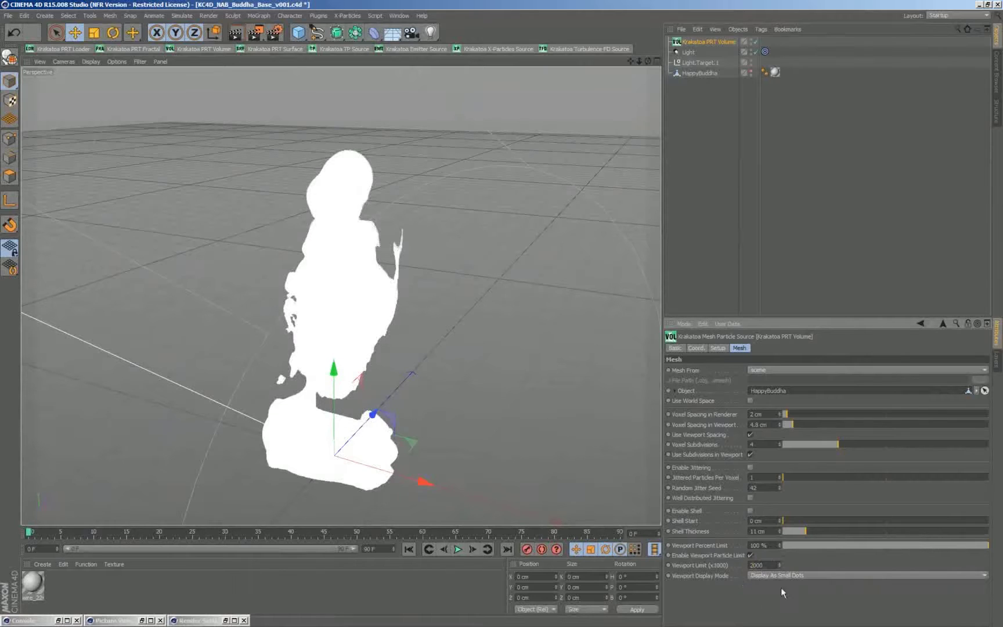
{"action": "double_click", "coordinate": [753, 565]}
{"action": "key", "text": "BackSpace"}
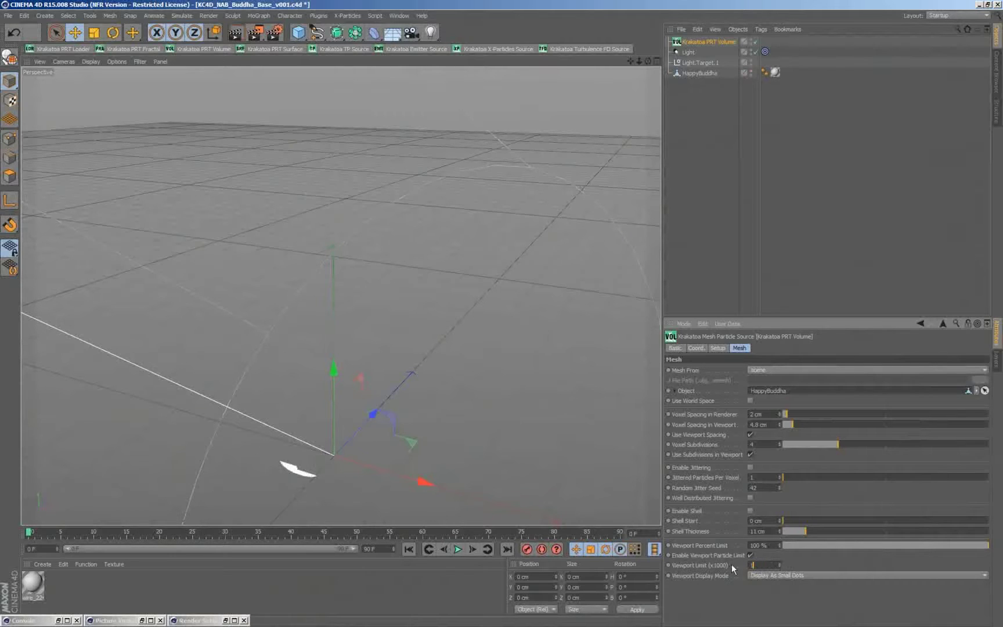
{"action": "key", "text": "Return"}
{"action": "left_click", "coordinate": [750, 454]}
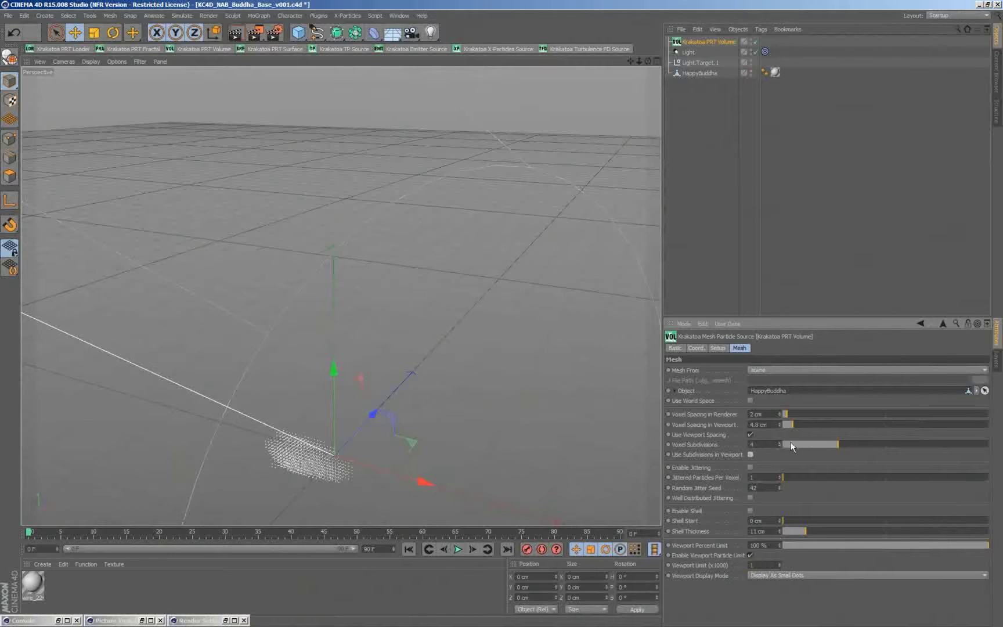
{"action": "left_click_drag", "start_coordinate": [790, 443], "coordinate": [773, 454]}
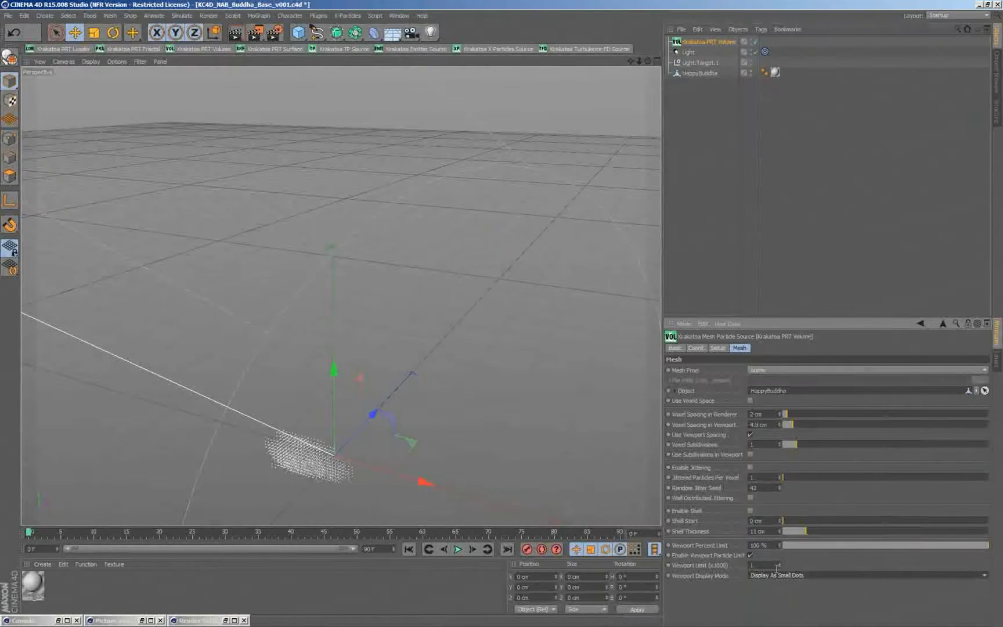
Remove the viewport particle limit, display particles as normals, and start changing Mesh From.
{"action": "left_click", "coordinate": [751, 554]}
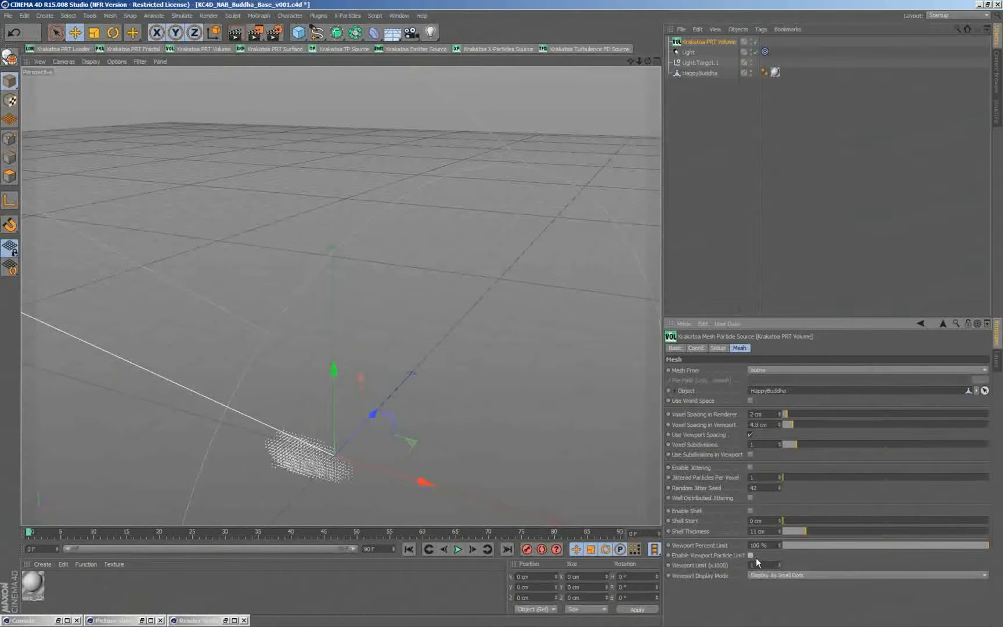
{"action": "left_click", "coordinate": [768, 574]}
{"action": "left_click", "coordinate": [795, 608]}
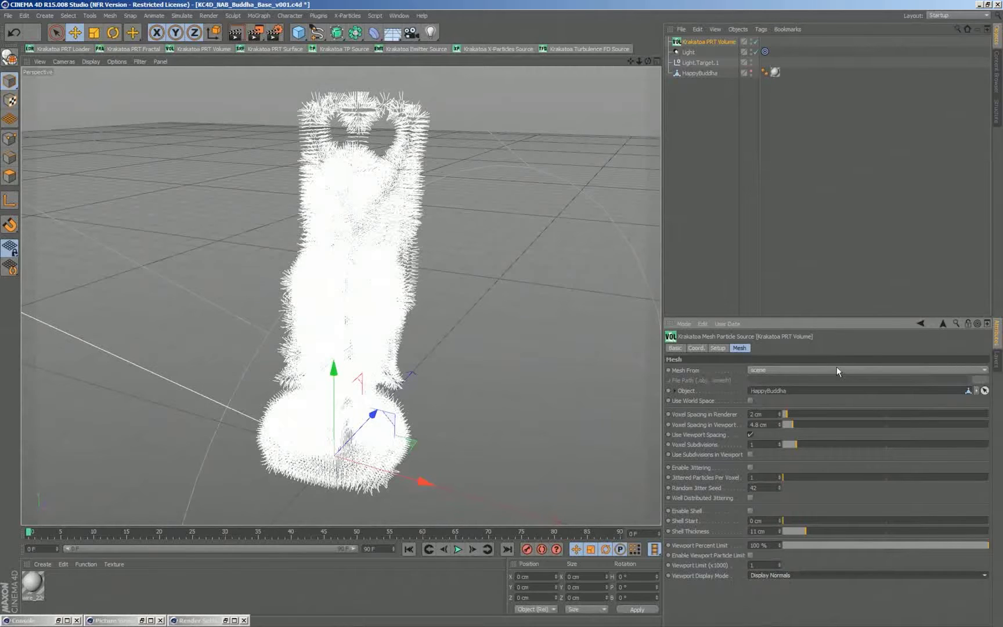
{"action": "left_click", "coordinate": [770, 371]}
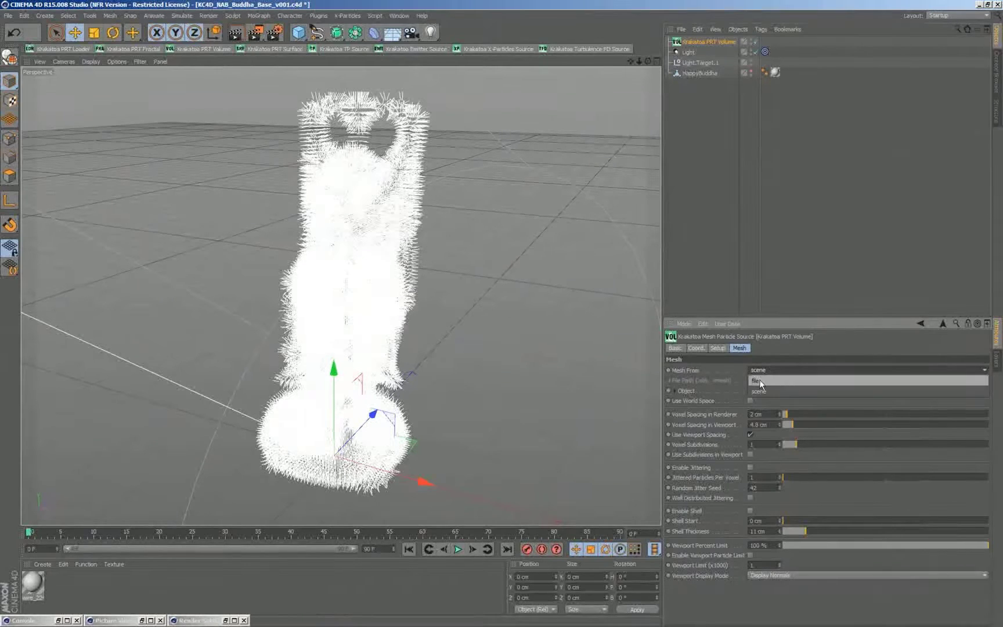
Set Mesh From to file and browse to Documents > 3dsMax > export.
{"action": "left_click", "coordinate": [757, 380]}
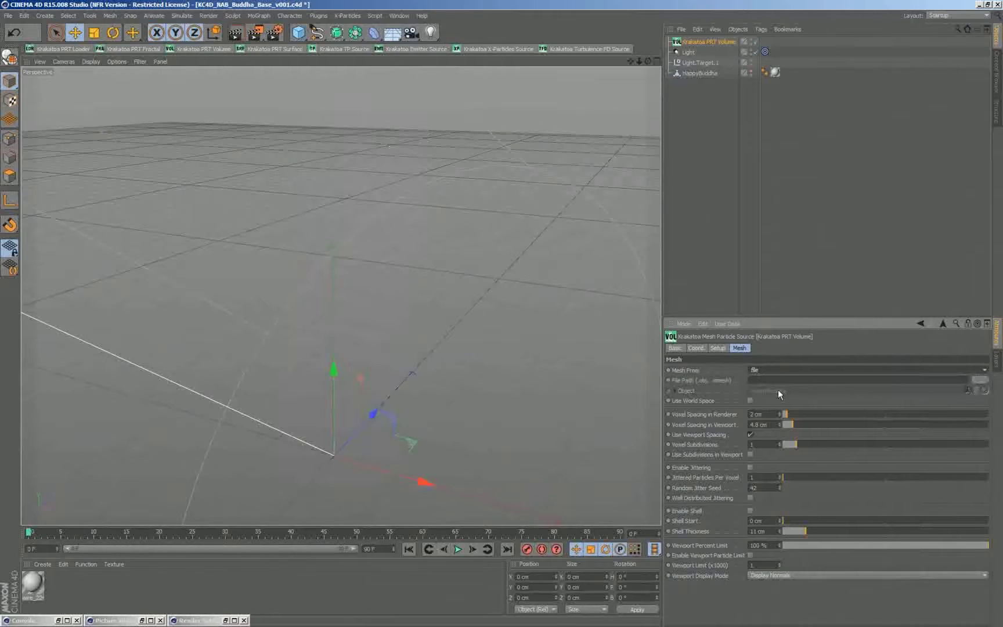
{"action": "left_click", "coordinate": [980, 379]}
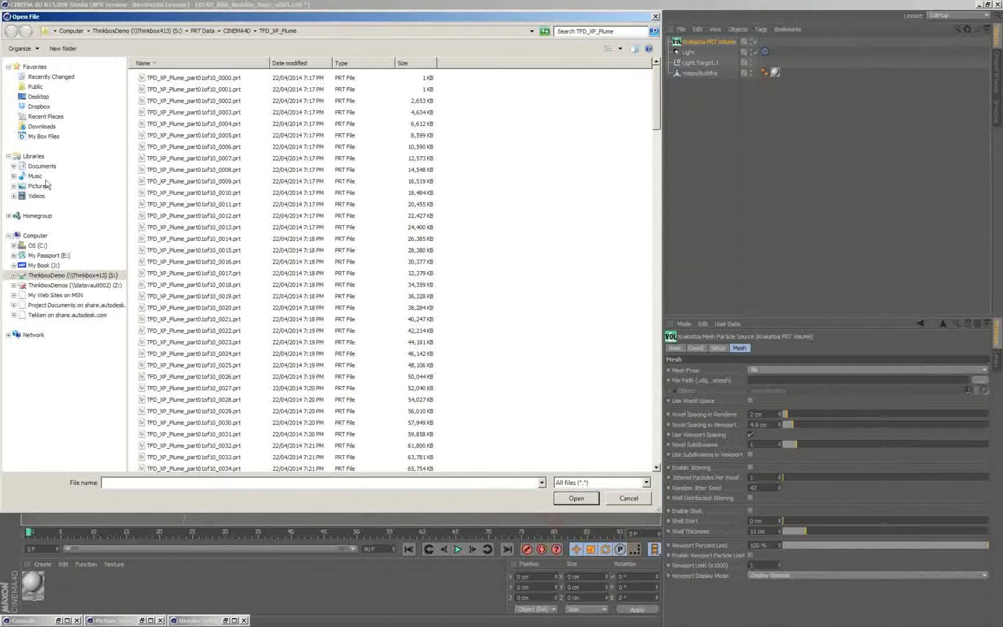
{"action": "left_click", "coordinate": [42, 166]}
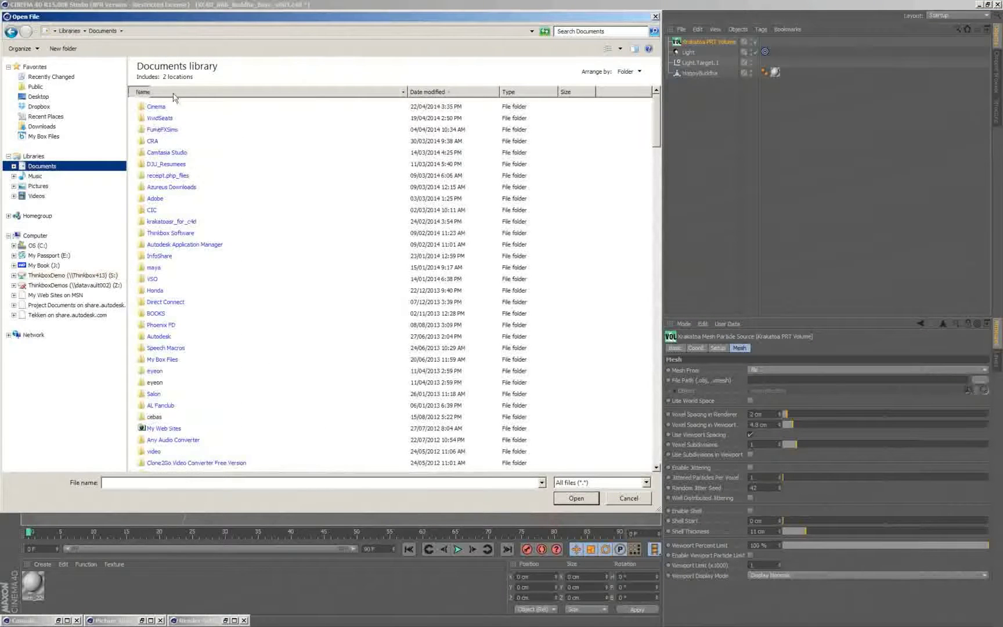
{"action": "double_click", "coordinate": [167, 144]}
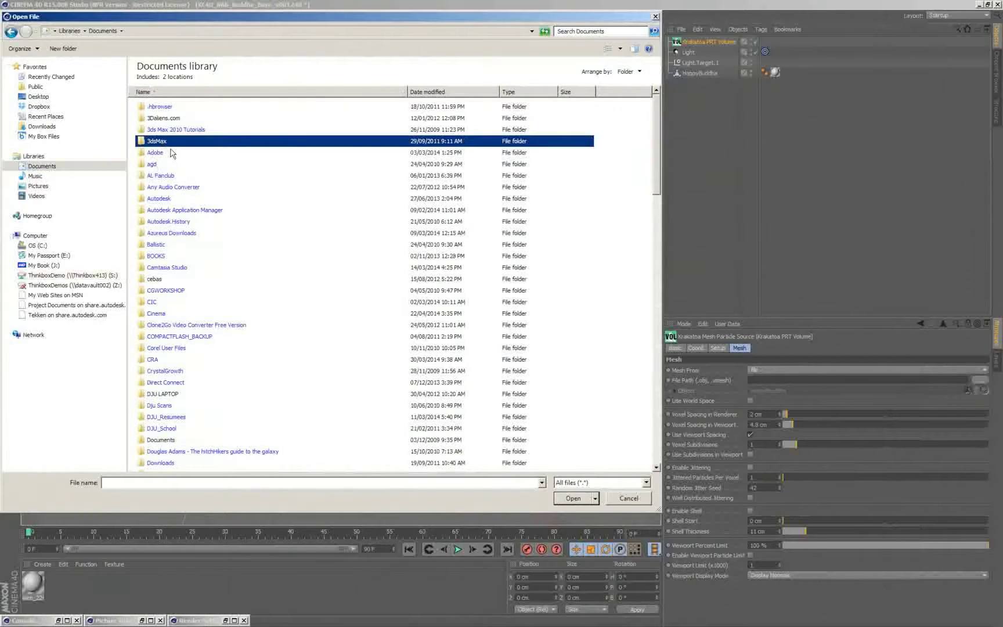
{"action": "double_click", "coordinate": [171, 143]}
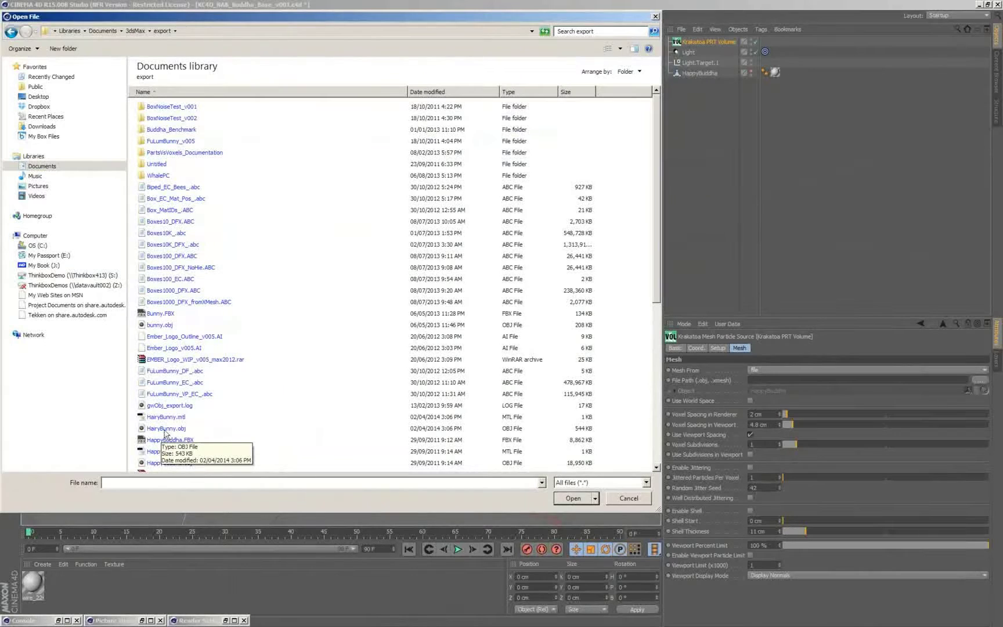
Load HairyBunny.obj as the mesh and draw its particles as small dots.
{"action": "left_click", "coordinate": [169, 429]}
{"action": "double_click", "coordinate": [168, 429]}
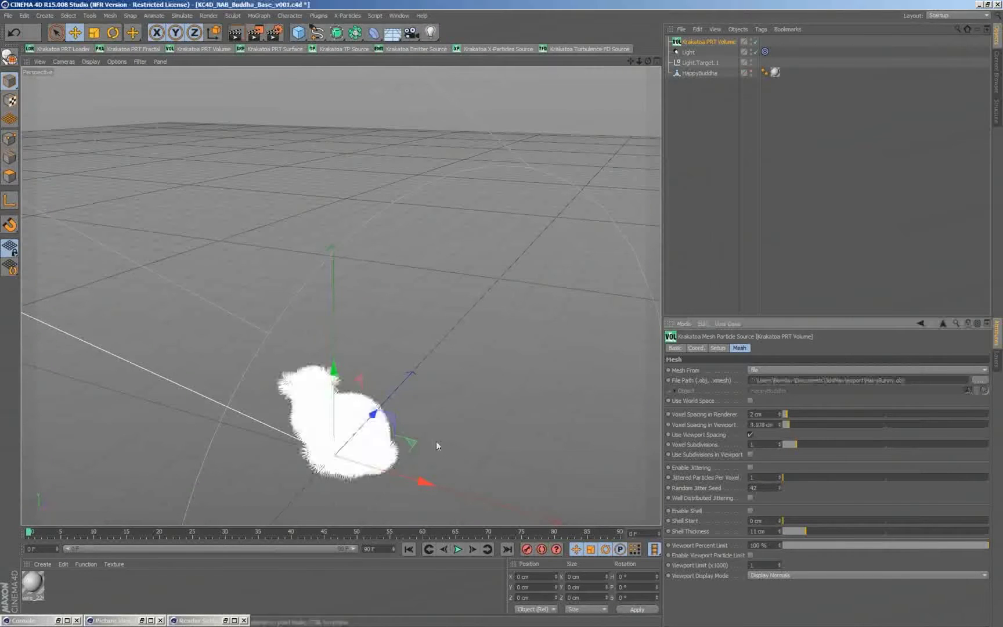
{"action": "left_click", "coordinate": [783, 575]}
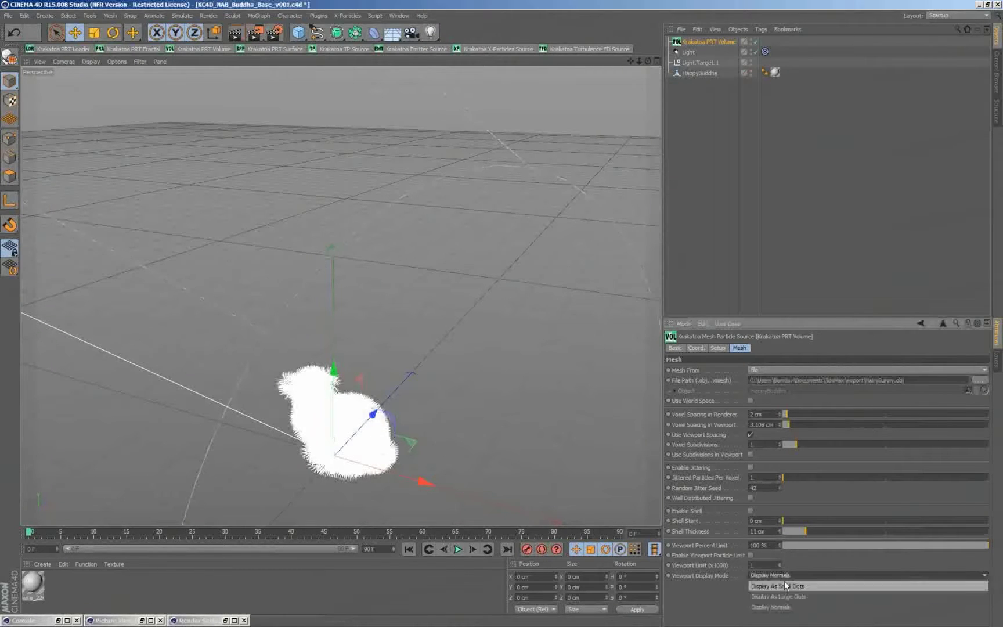
{"action": "left_click", "coordinate": [798, 588]}
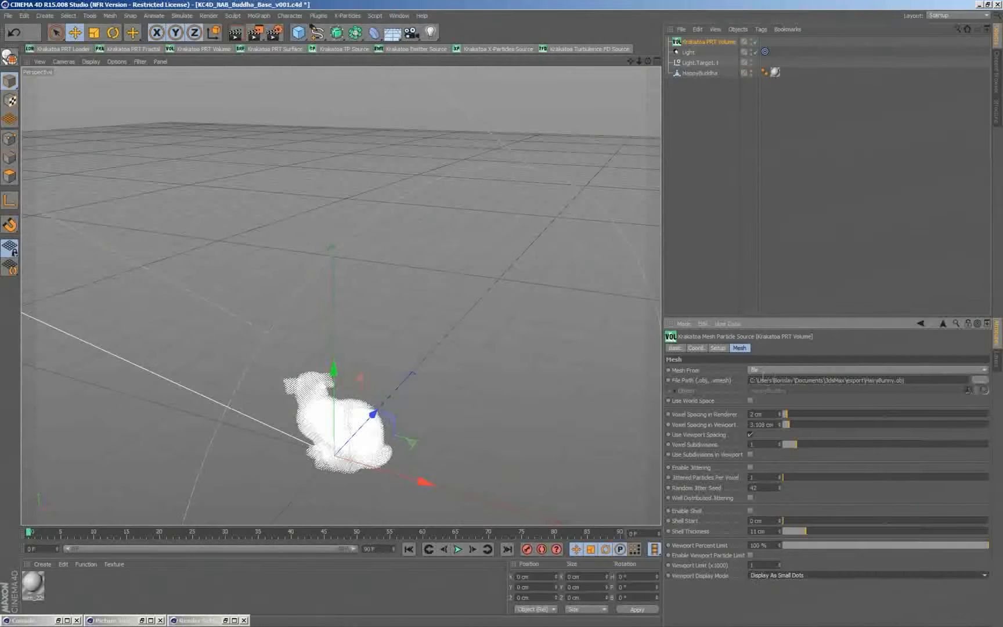
Switch Mesh From back to scene so the volume uses HappyBuddha again.
{"action": "left_click", "coordinate": [903, 380]}
{"action": "left_click", "coordinate": [761, 371]}
{"action": "left_click", "coordinate": [765, 386]}
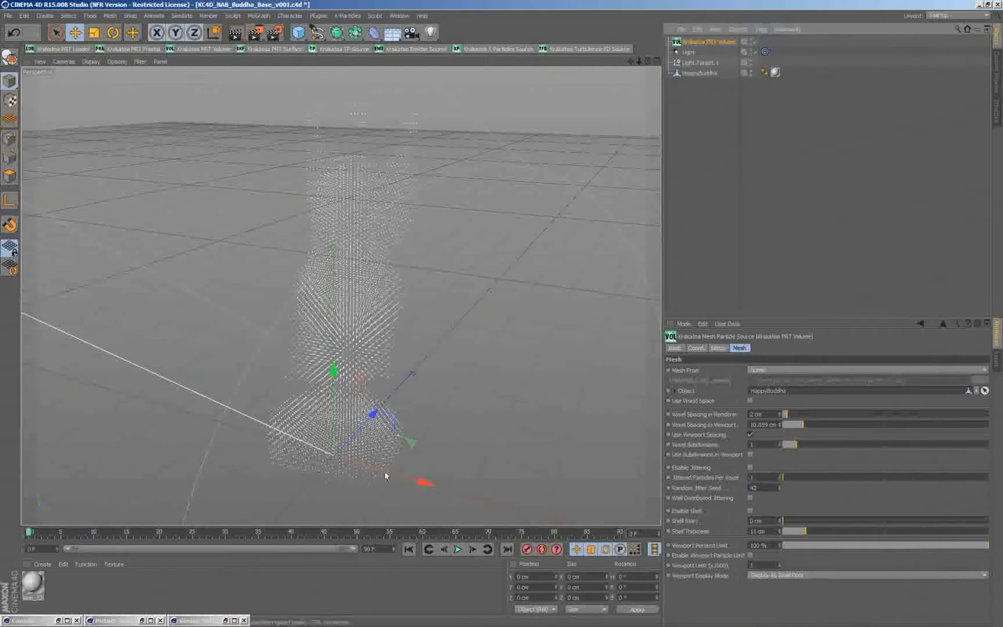
Place the particle volumes across the floor, one near -498 cm X, and enable Use World Space.
{"action": "left_click_drag", "start_coordinate": [402, 475], "coordinate": [53, 406]}
{"action": "left_click", "coordinate": [749, 71]}
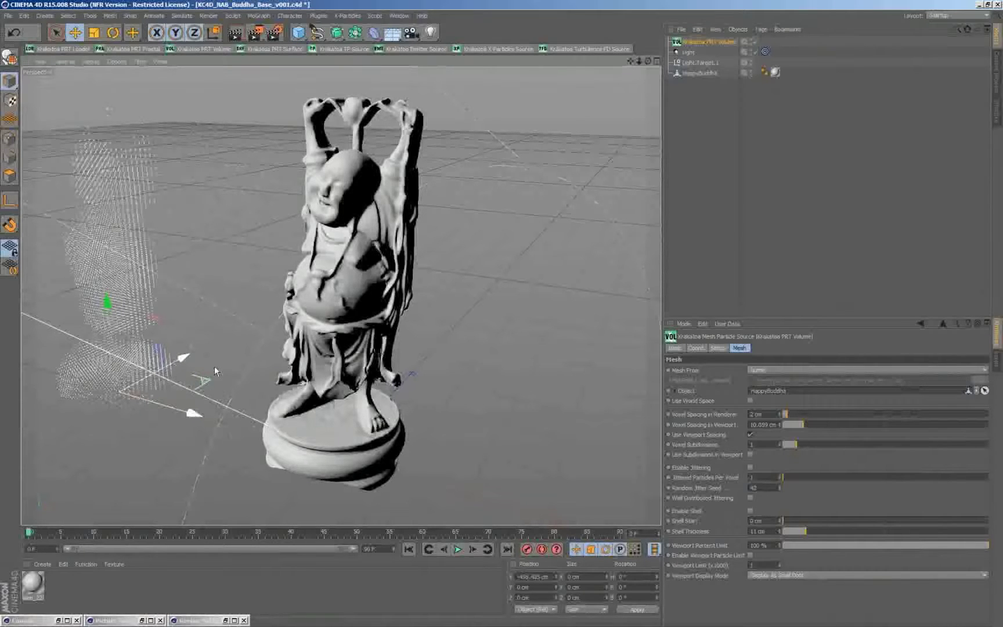
{"action": "left_click_drag", "start_coordinate": [197, 411], "coordinate": [191, 335]}
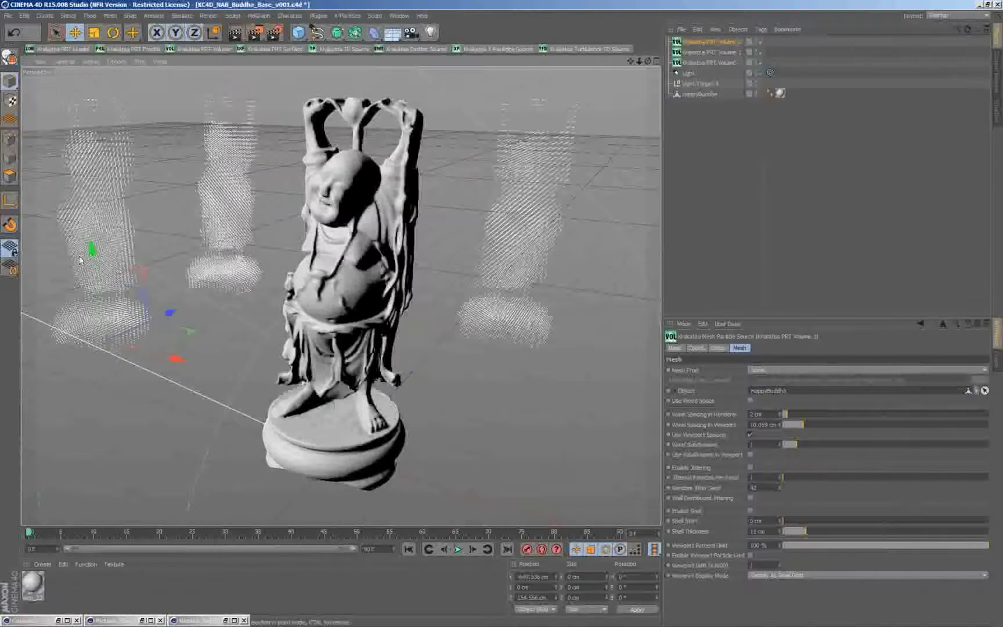
{"action": "left_click", "coordinate": [750, 401]}
Hide HappyBuddha in the editor and move it along Z to about -152 cm.
{"action": "left_click", "coordinate": [756, 91]}
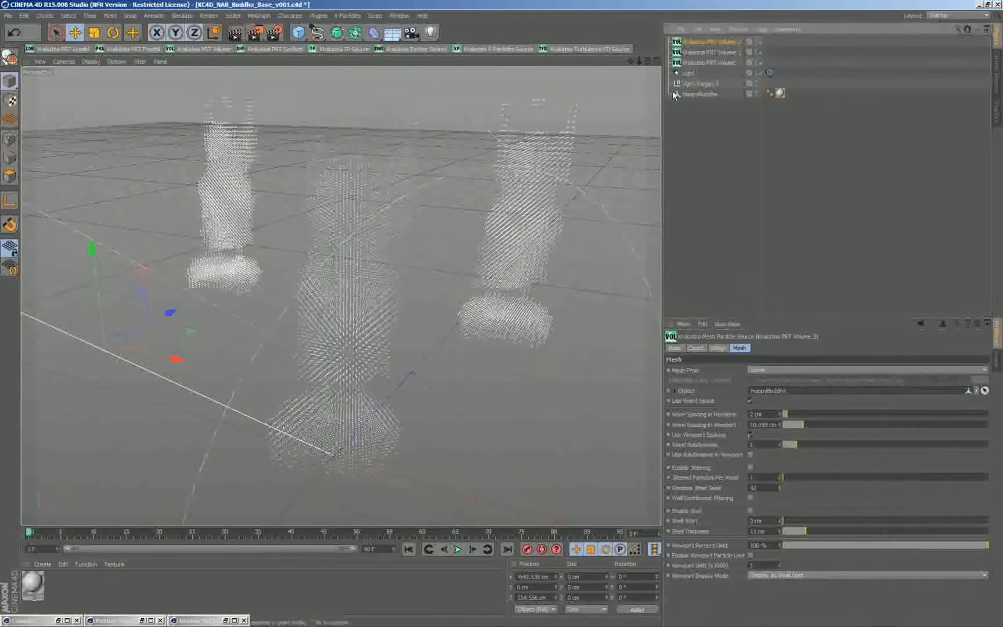
{"action": "left_click", "coordinate": [704, 94]}
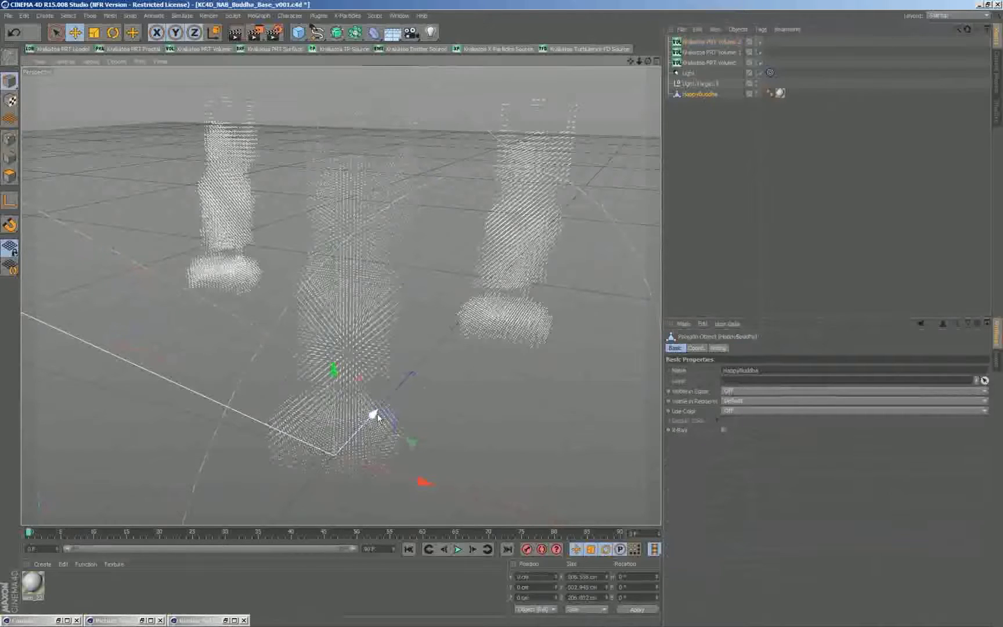
{"action": "left_click_drag", "start_coordinate": [377, 417], "coordinate": [326, 457]}
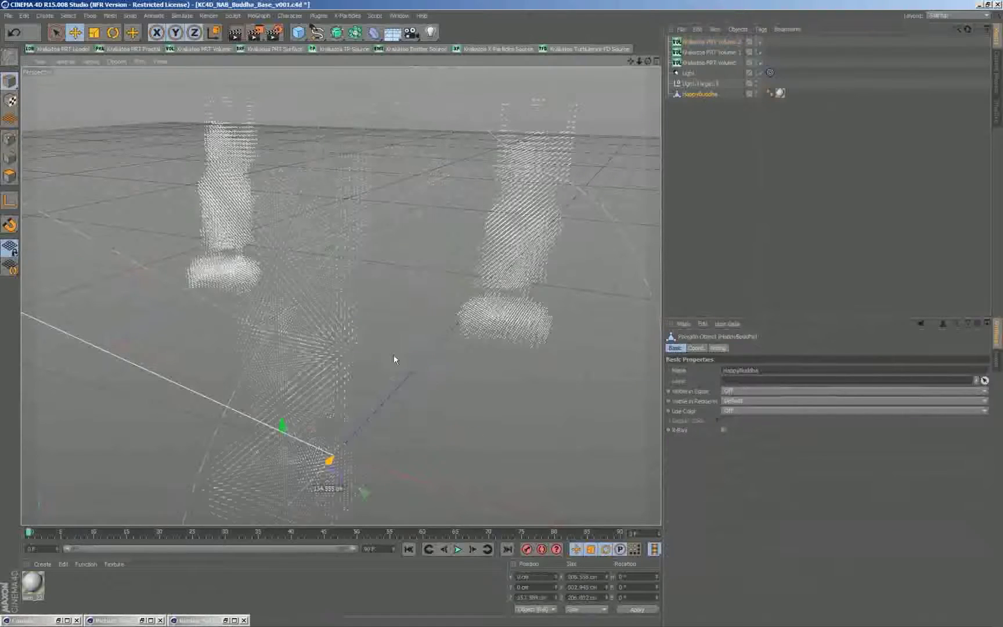